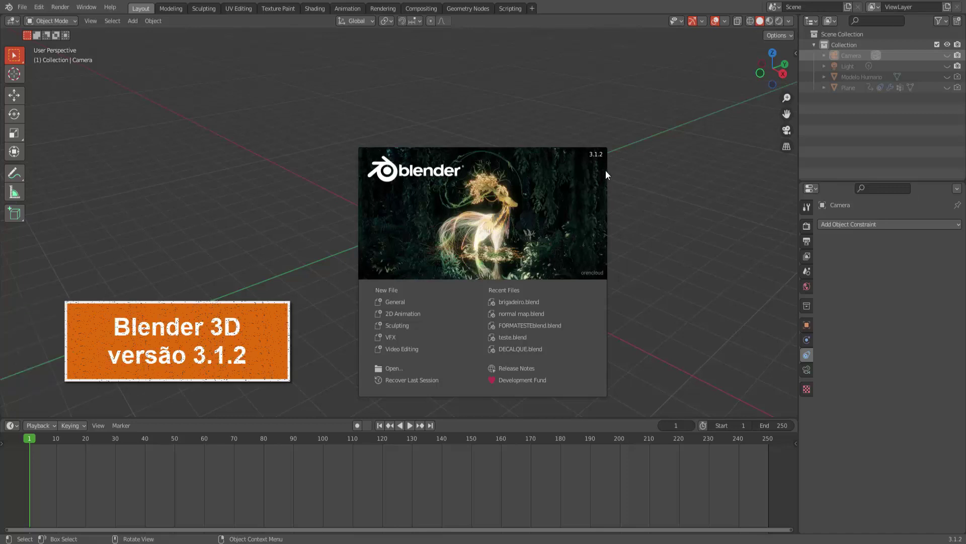
# Dismiss the splash screen and add a new mesh plane at the origin.
pyautogui.click(640, 187)
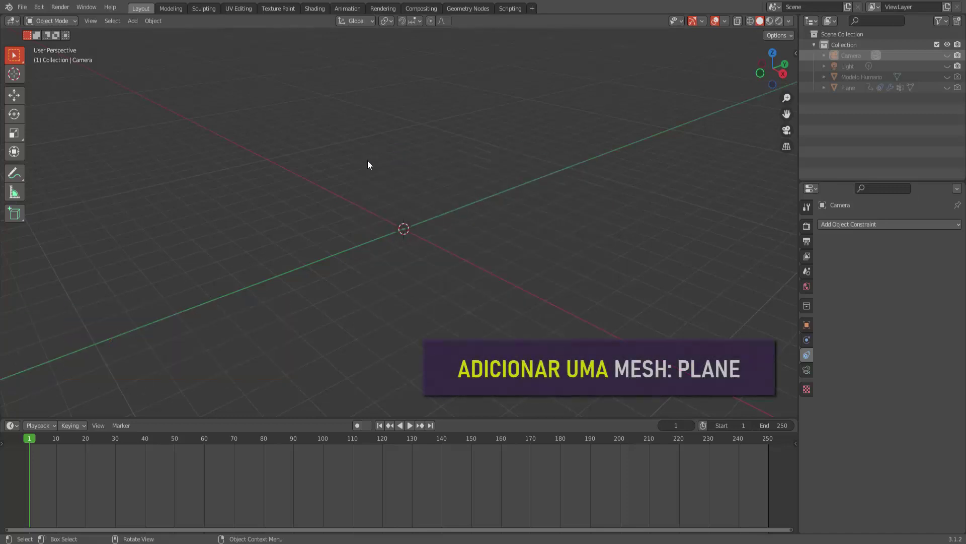
pyautogui.click(133, 21)
pyautogui.moveTo(166, 33)
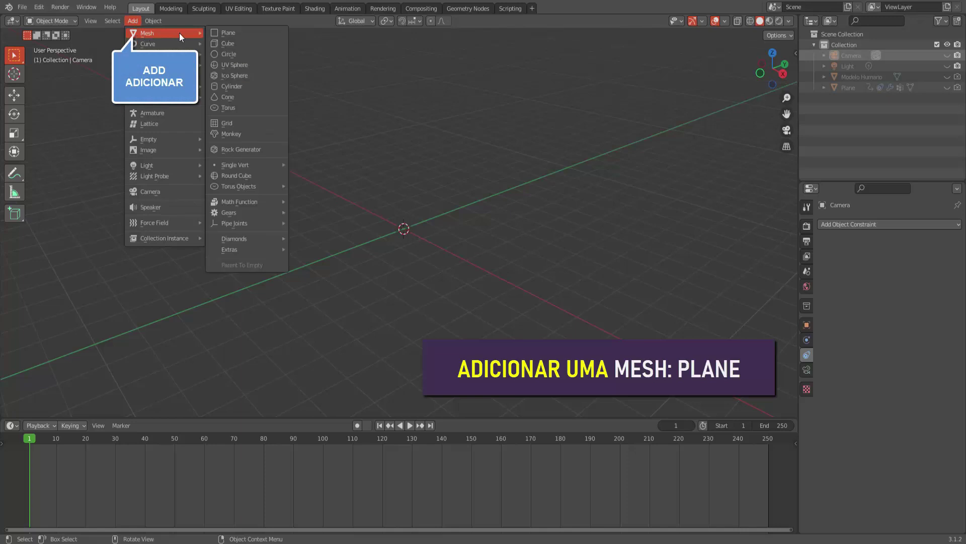
pyautogui.click(225, 32)
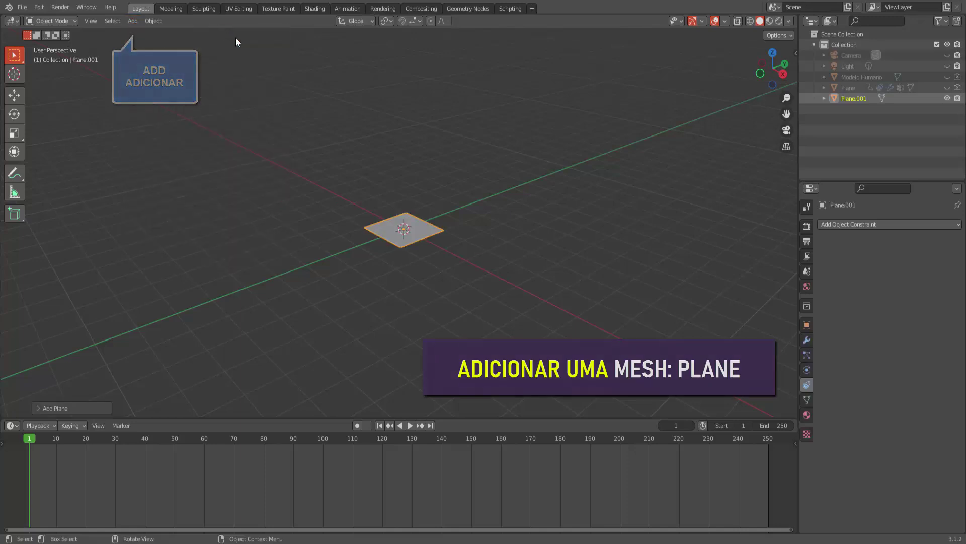
# View the plane from top orthographic, enter Edit Mode and enable X-ray shading.
pyautogui.click(772, 53)
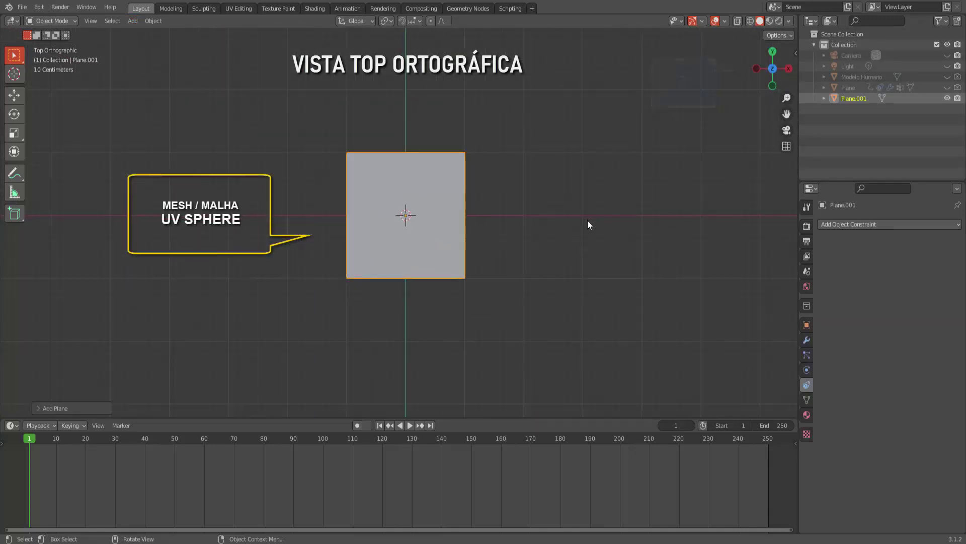
pyautogui.scroll(3, 588, 221)
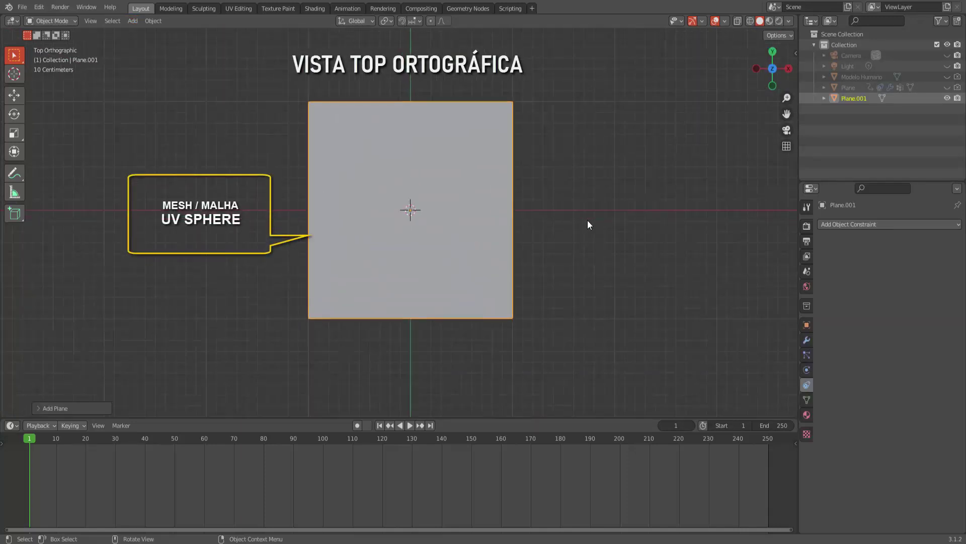
pyautogui.click(62, 21)
pyautogui.click(56, 44)
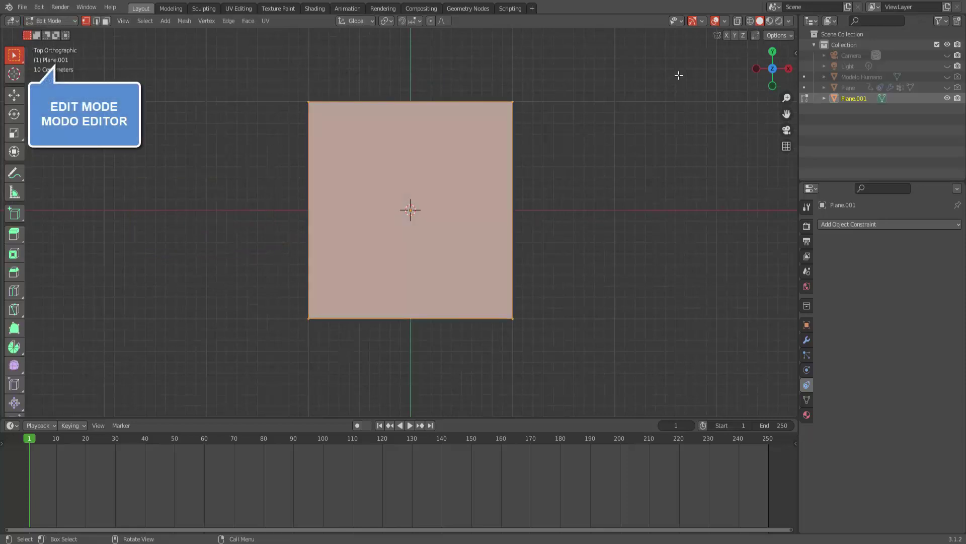
pyautogui.click(750, 20)
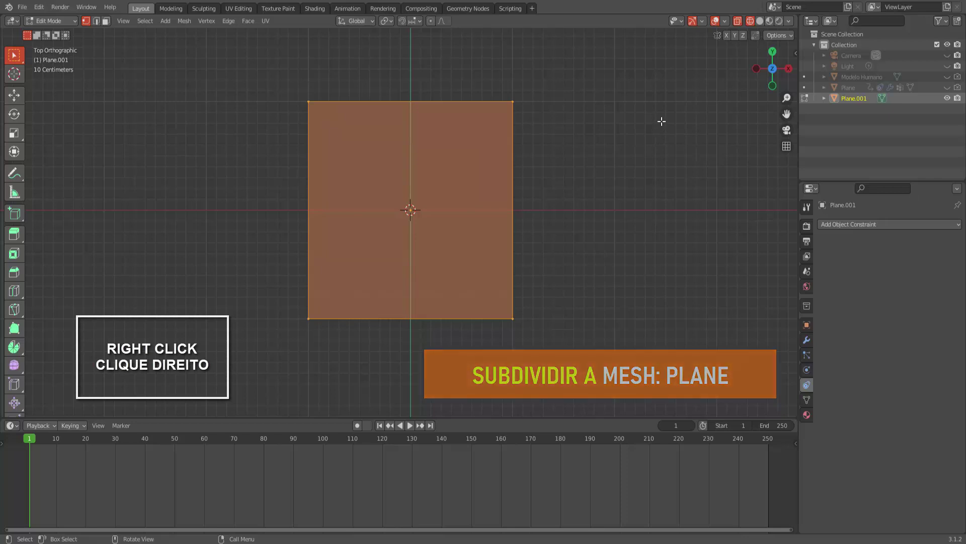
# Subdivide Plane.001's mesh with Number of Cuts set to 30.
pyautogui.rightClick(661, 121)
pyautogui.click(661, 122)
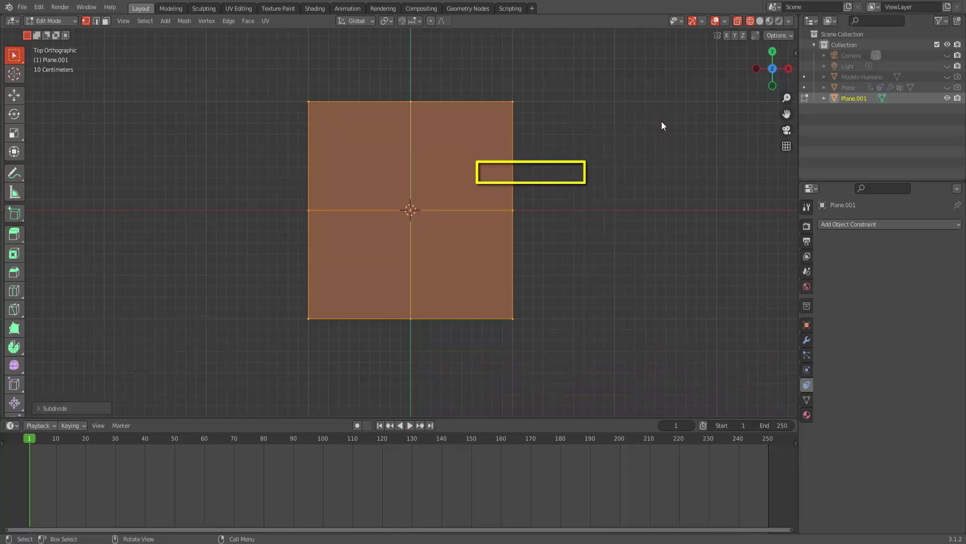
pyautogui.click(38, 408)
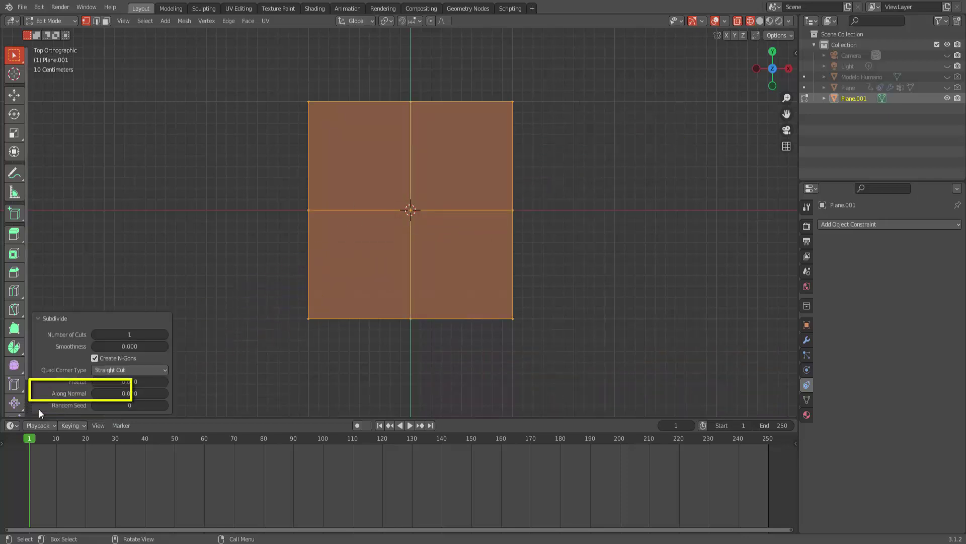
pyautogui.click(116, 335)
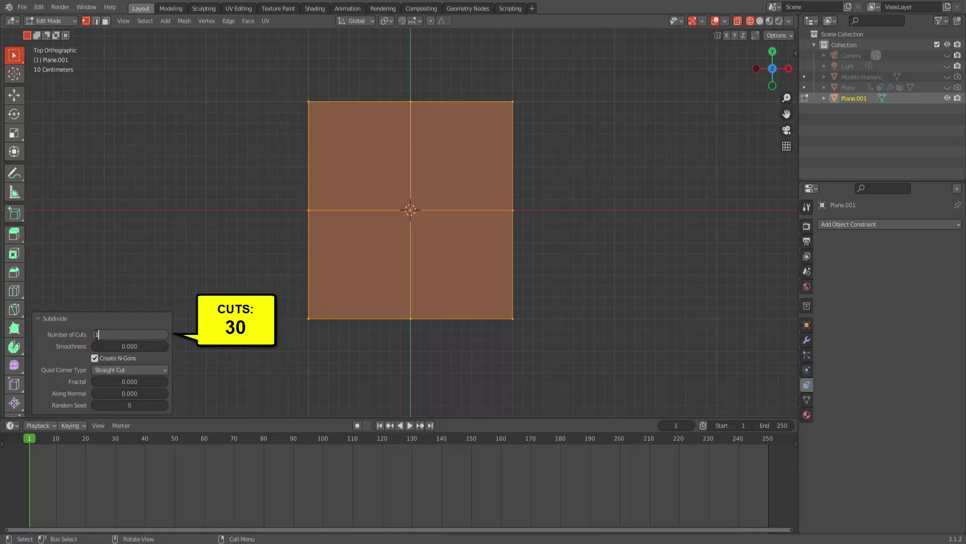
pyautogui.write('30')
pyautogui.press('Return')
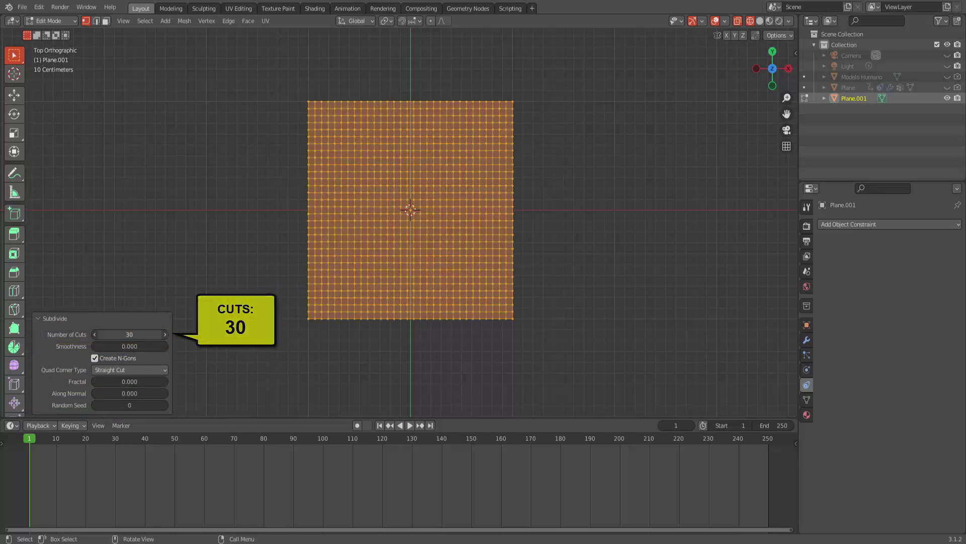
pyautogui.click(68, 317)
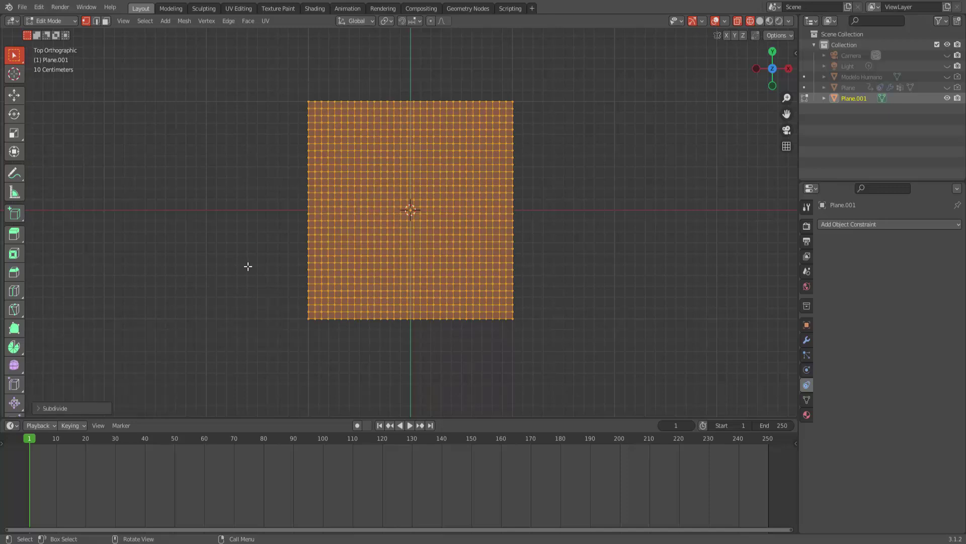
# Deselect all, then box-select the left column, bottom row, right column and top row of vertices.
pyautogui.click(604, 176)
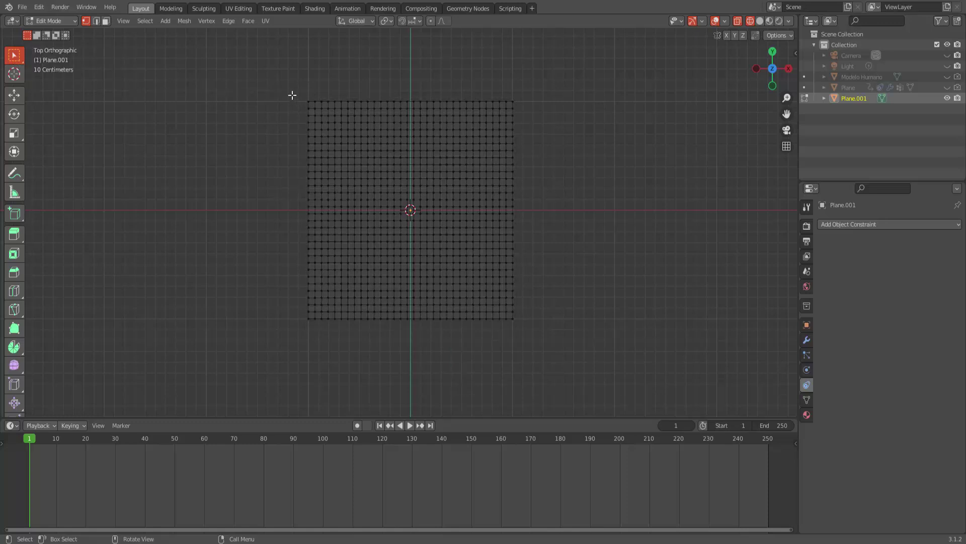
pyautogui.moveTo(291, 90)
pyautogui.mouseDown()
pyautogui.moveTo(311, 205)
pyautogui.moveTo(313, 329)
pyautogui.mouseUp()
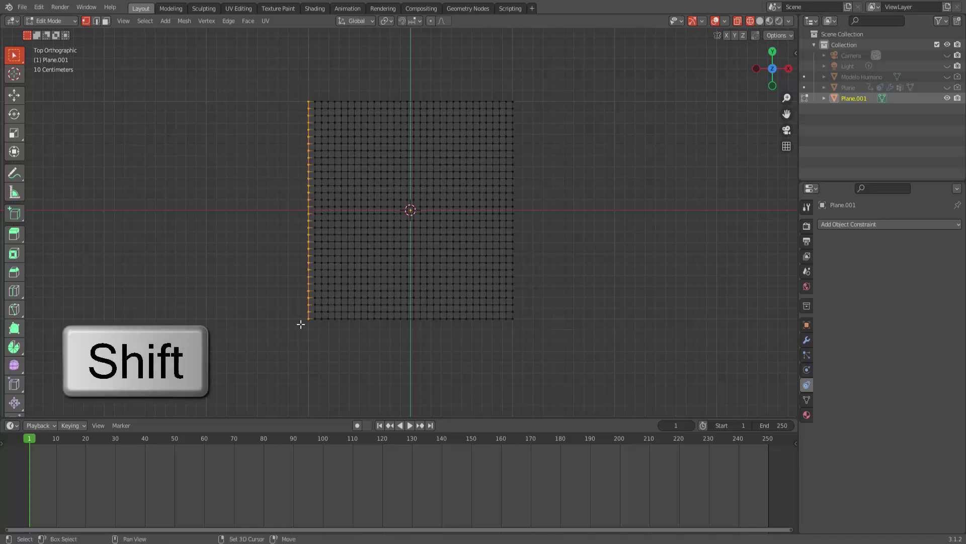
pyautogui.keyDown('shift'); pyautogui.moveTo(297, 318); pyautogui.dragTo(532, 329); pyautogui.keyUp('shift')
pyautogui.keyDown('shift'); pyautogui.moveTo(306, 316); pyautogui.dragTo(571, 342); pyautogui.keyUp('shift')
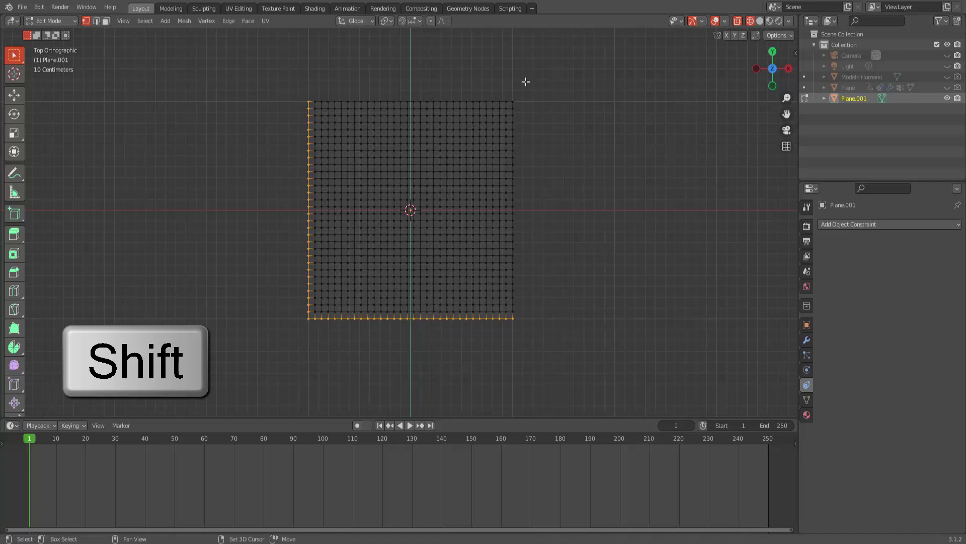
pyautogui.moveTo(510, 91)
pyautogui.keyDown('shift'); pyautogui.mouseDown()
pyautogui.moveTo(529, 229)
pyautogui.moveTo(525, 321)
pyautogui.mouseUp(); pyautogui.keyUp('shift')
pyautogui.moveTo(295, 88)
pyautogui.keyDown('shift'); pyautogui.mouseDown()
pyautogui.moveTo(356, 101)
pyautogui.moveTo(525, 105)
pyautogui.mouseUp(); pyautogui.keyUp('shift')
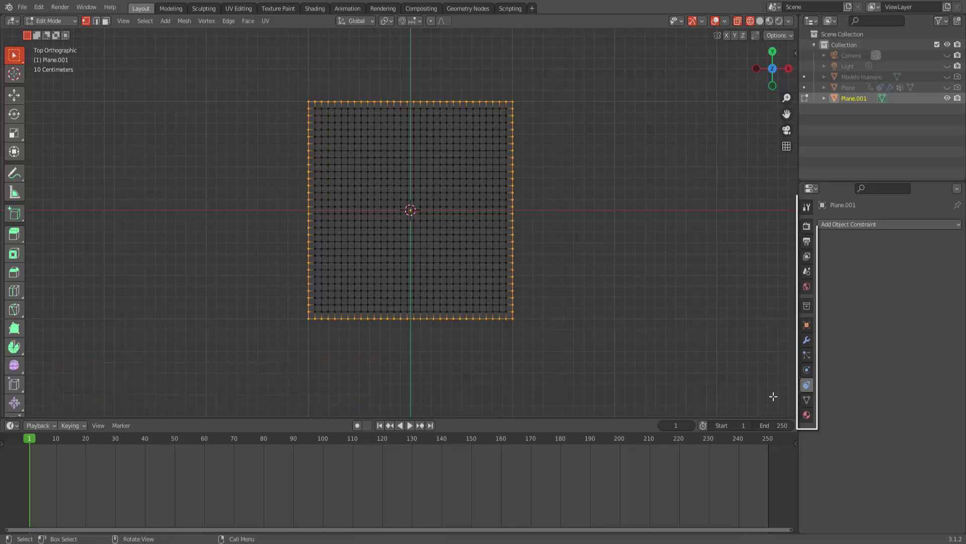
# Add a new vertex group named 'pinos do tecido' in Object Data Properties.
pyautogui.click(807, 401)
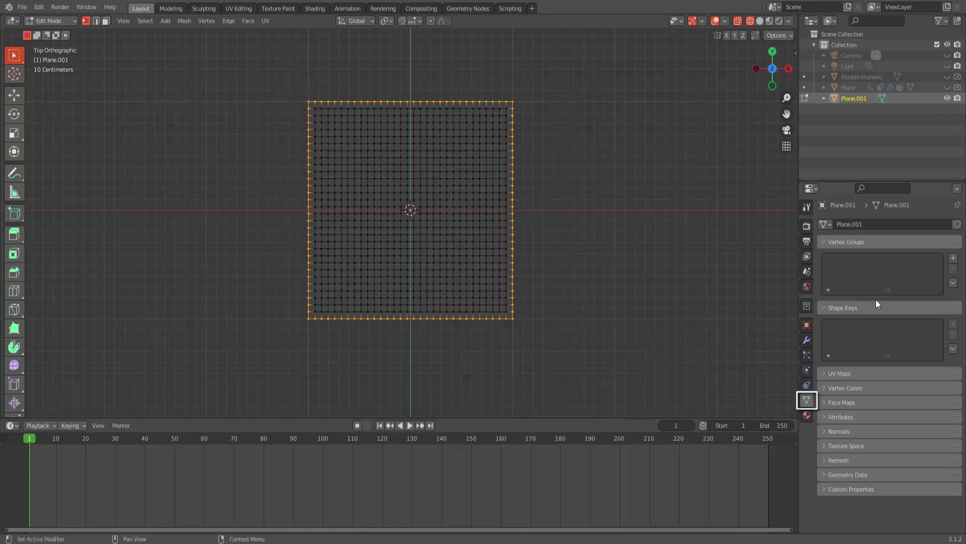
pyautogui.click(953, 258)
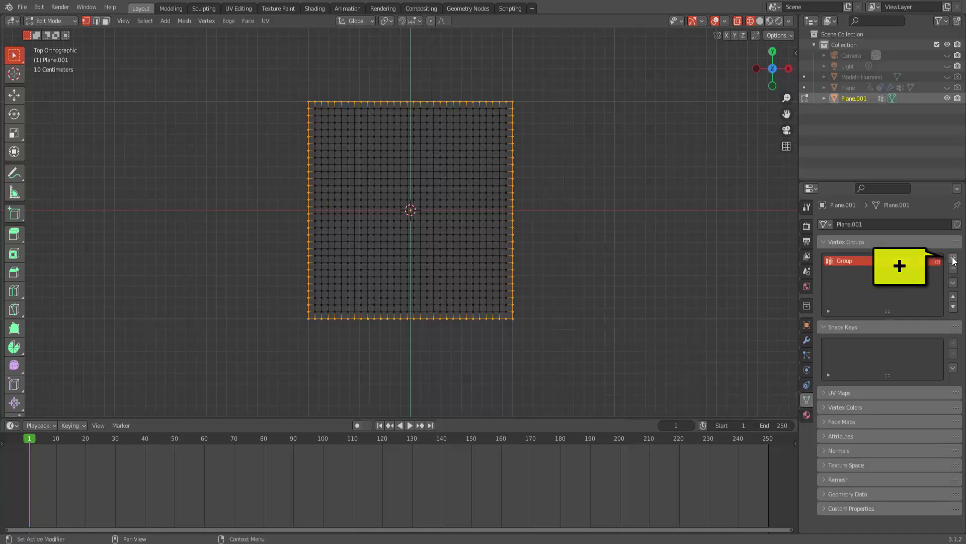
pyautogui.doubleClick(842, 262)
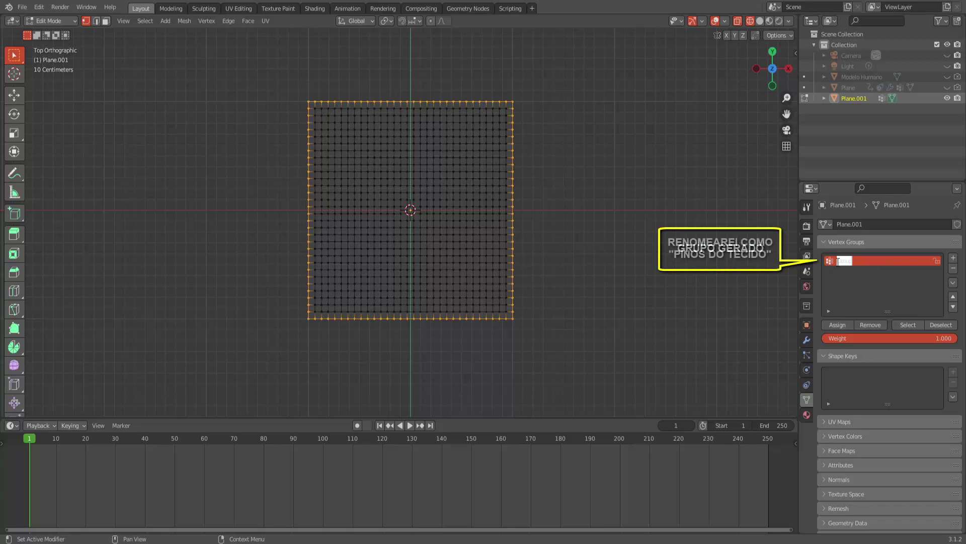
pyautogui.write('pinos do')
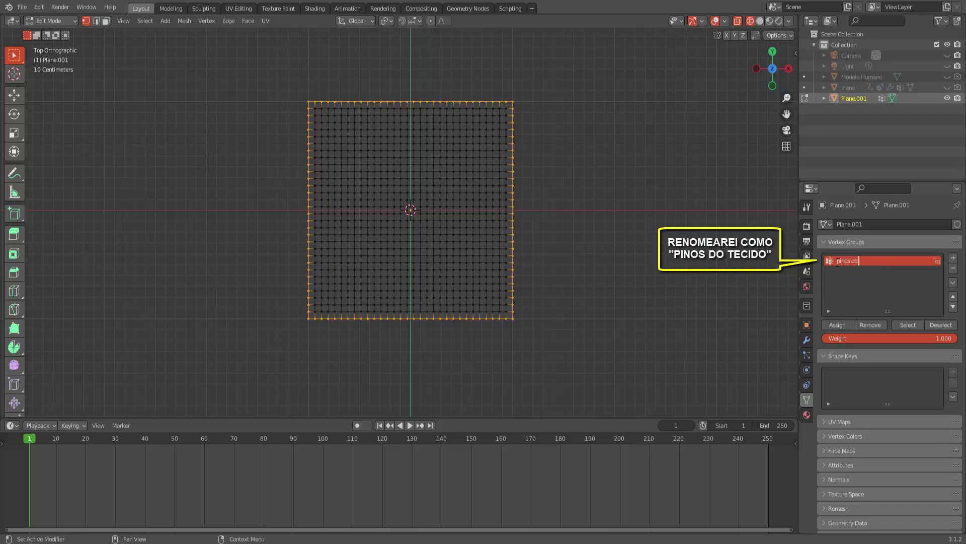
pyautogui.write(' tecido')
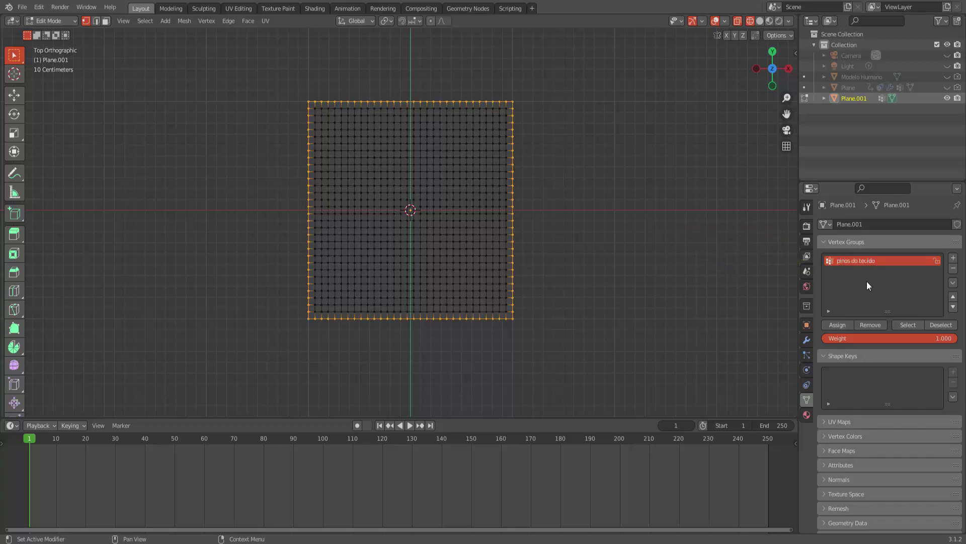
# Assign the selected border vertices to the group and verify with Deselect and Select.
pyautogui.click(838, 325)
pyautogui.click(946, 324)
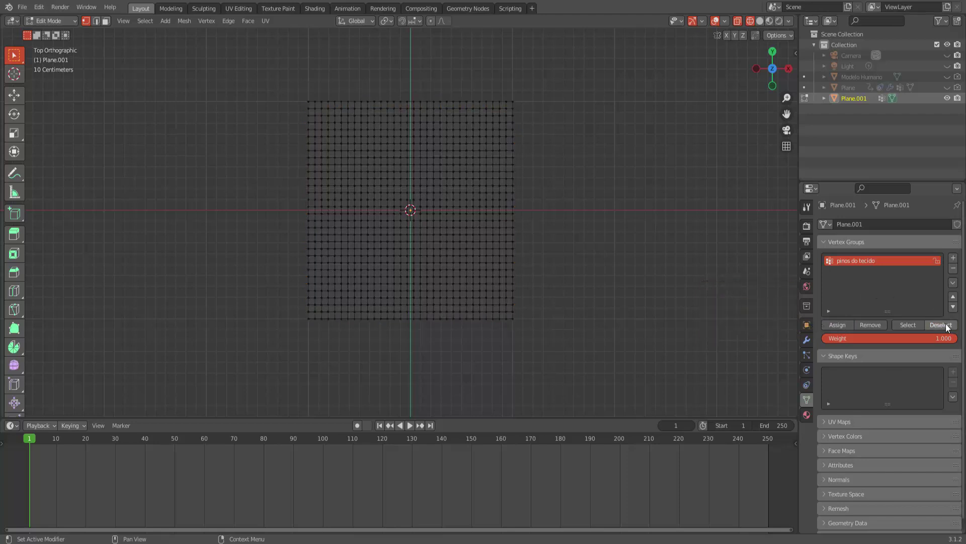
pyautogui.click(909, 324)
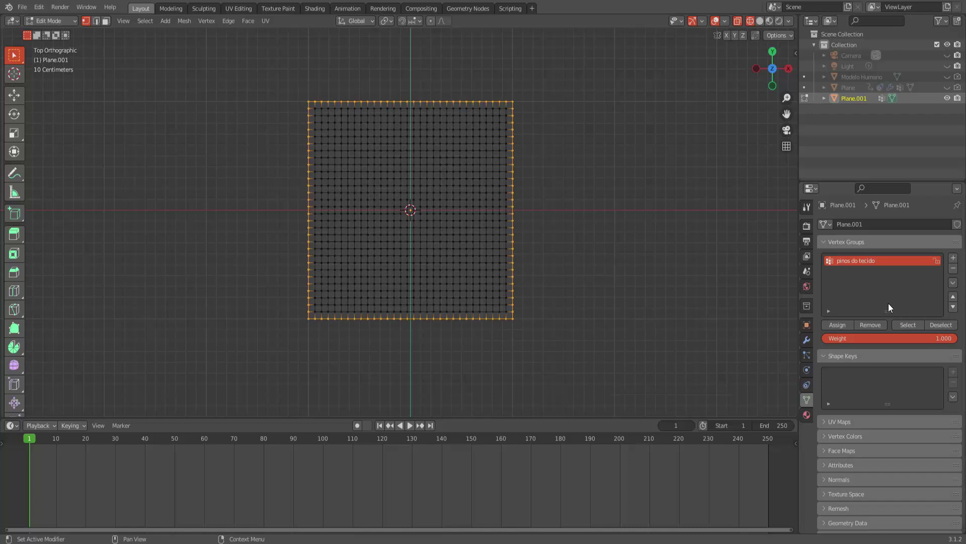
# Deselect the border, return to solid shading and knife a first jagged cut from the lower left.
pyautogui.click(620, 217)
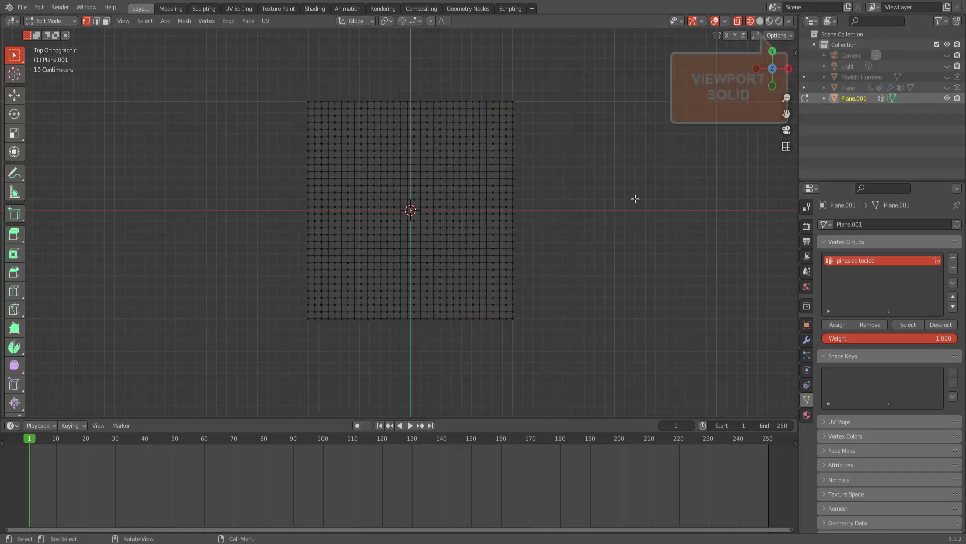
pyautogui.click(760, 22)
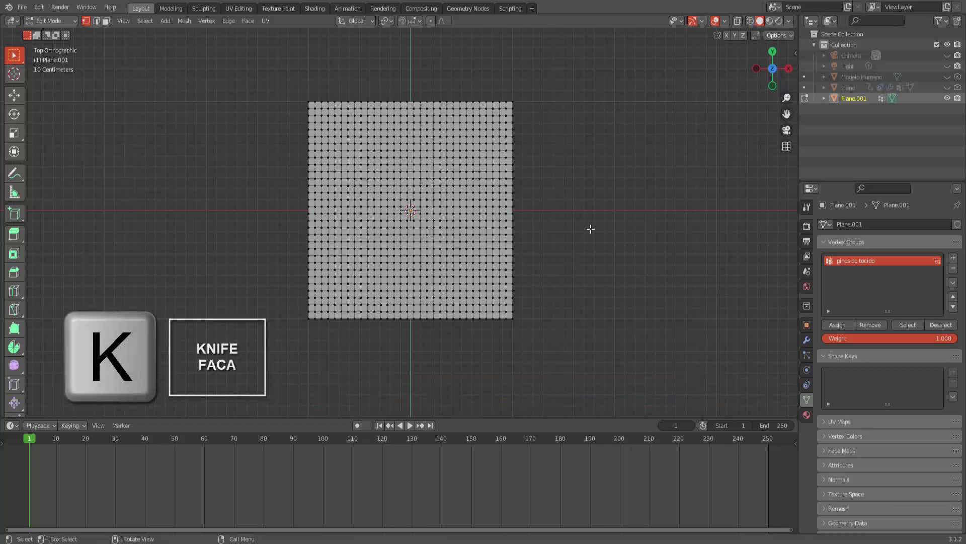
pyautogui.press('k')
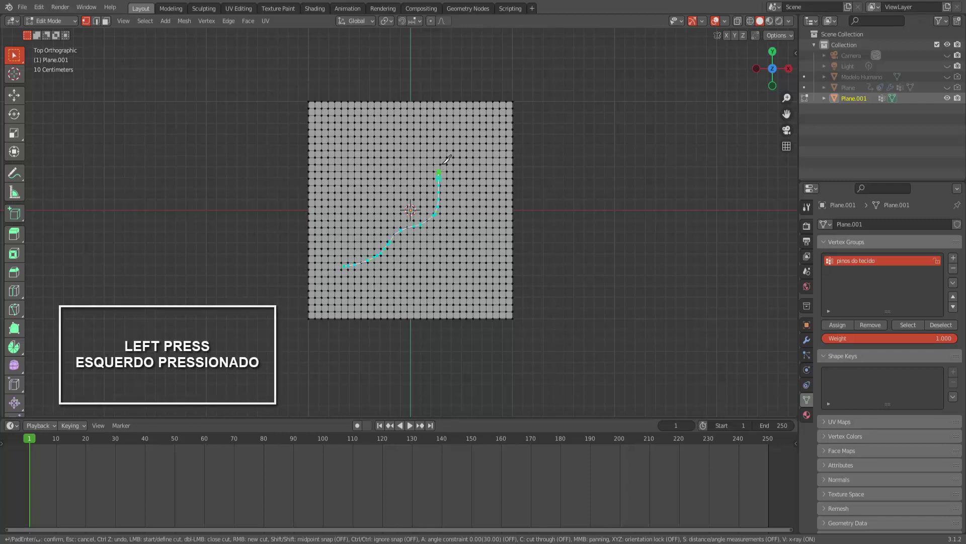
pyautogui.moveTo(447, 159); pyautogui.dragTo(473, 160)
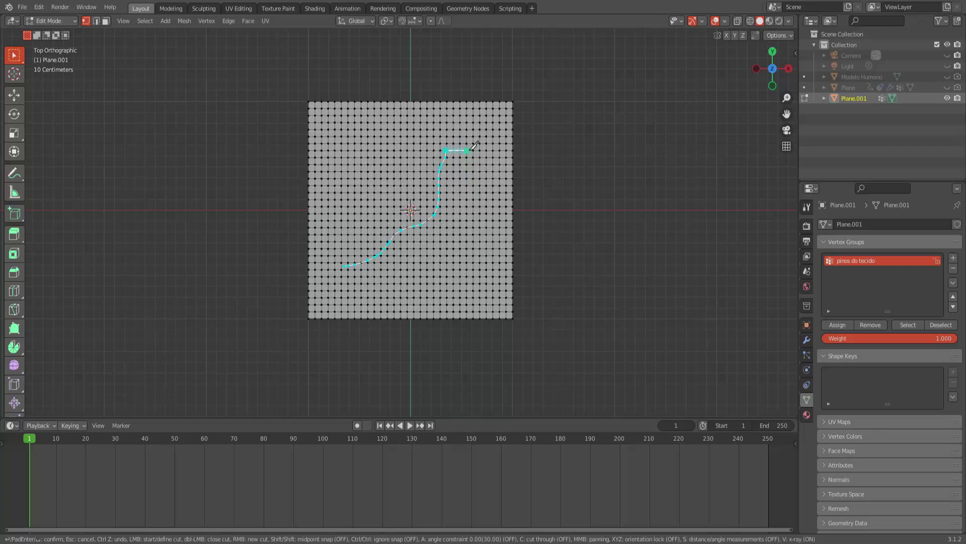
pyautogui.rightClick(473, 146)
# Knife further tear lines toward the upper left and the right, then confirm the cuts.
pyautogui.moveTo(463, 260); pyautogui.dragTo(468, 262)
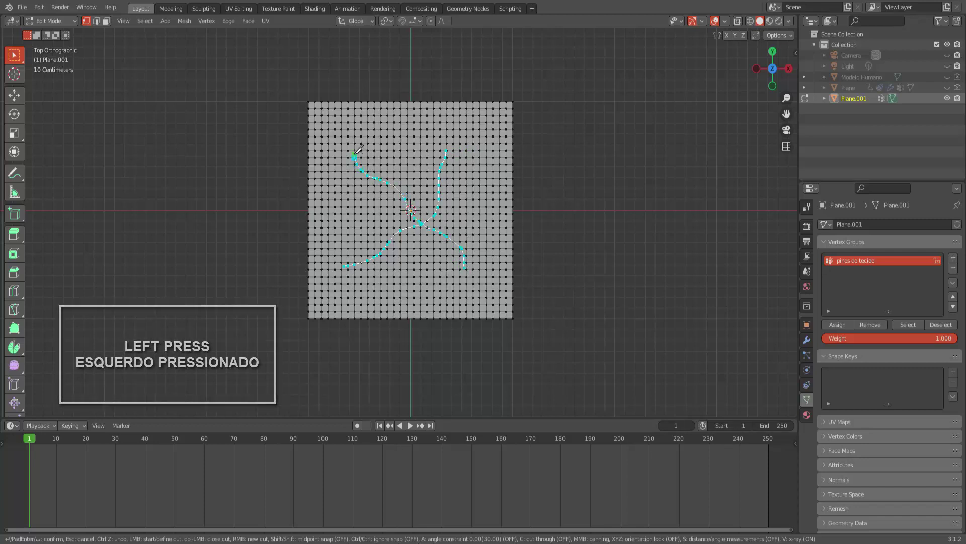
pyautogui.rightClick(369, 142)
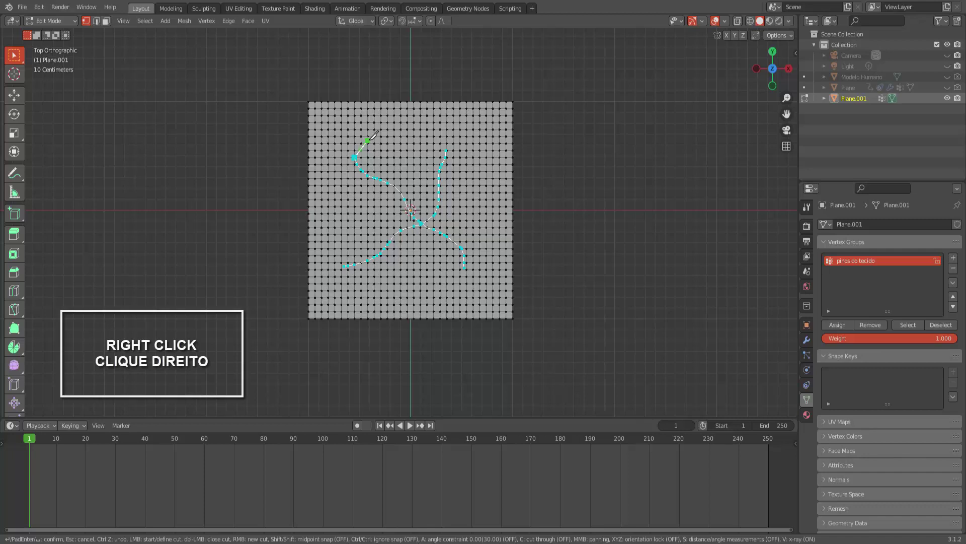
pyautogui.click(345, 210)
pyautogui.moveTo(347, 209); pyautogui.dragTo(403, 190)
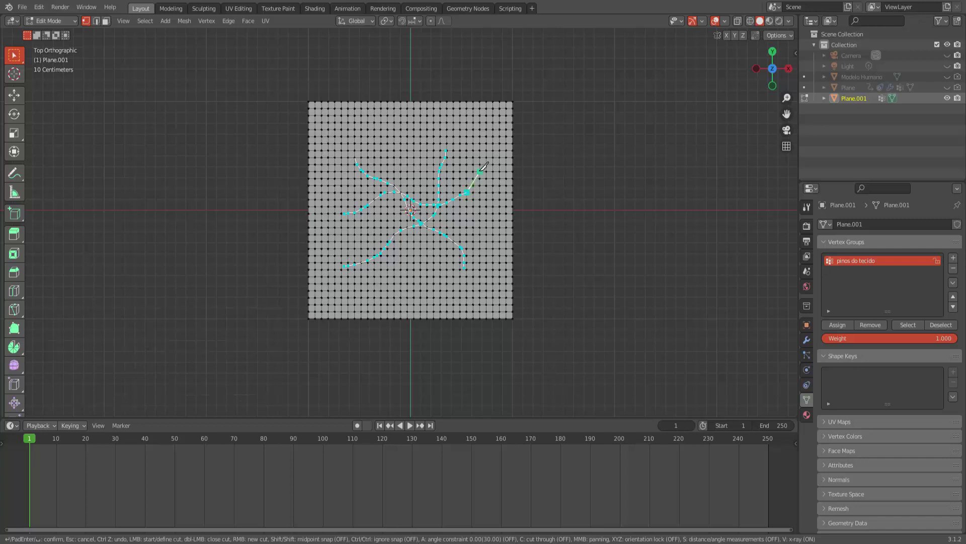
pyautogui.press('Return')
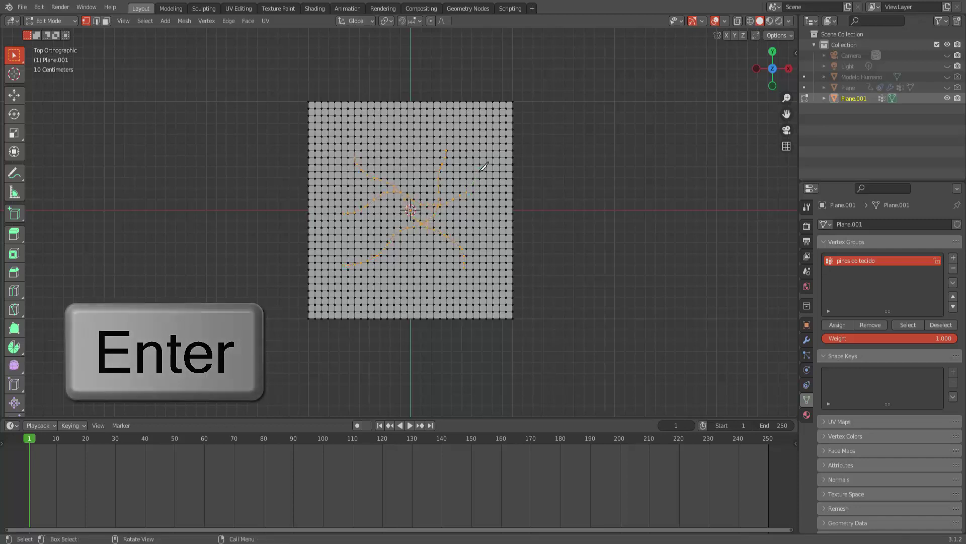
pyautogui.moveTo(574, 233); pyautogui.dragTo(568, 166, button='middle')
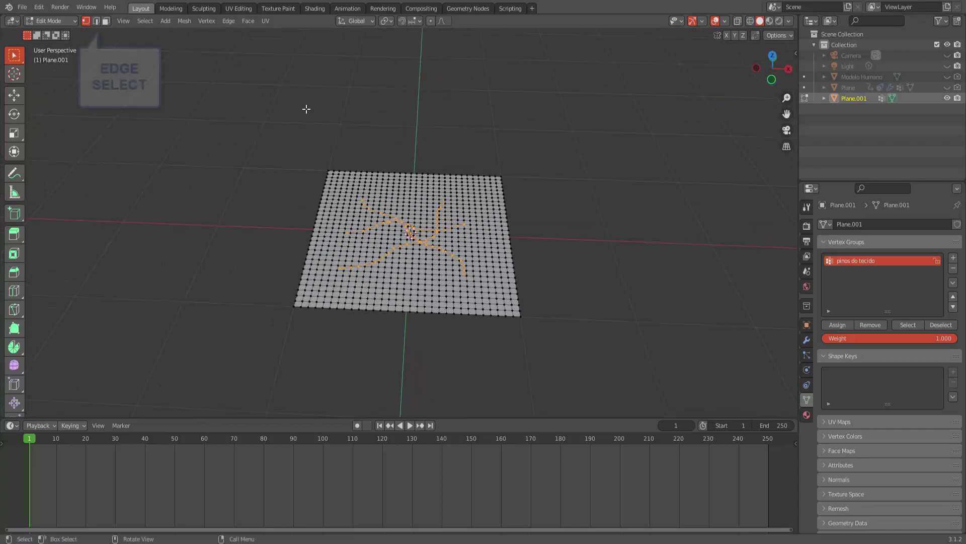
# In Edge Select mode, apply Edge Split along the knife-cut edges.
pyautogui.click(98, 22)
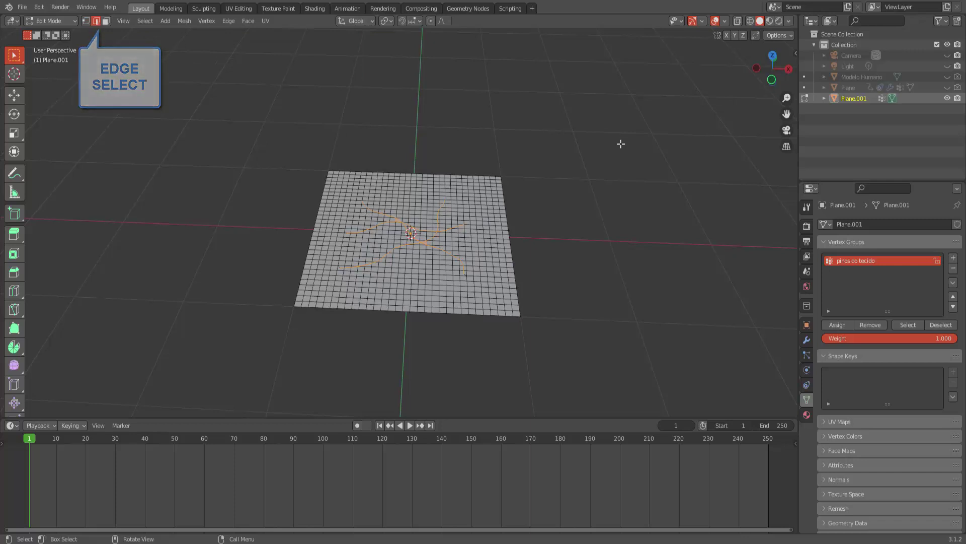
pyautogui.scroll(3, 621, 144)
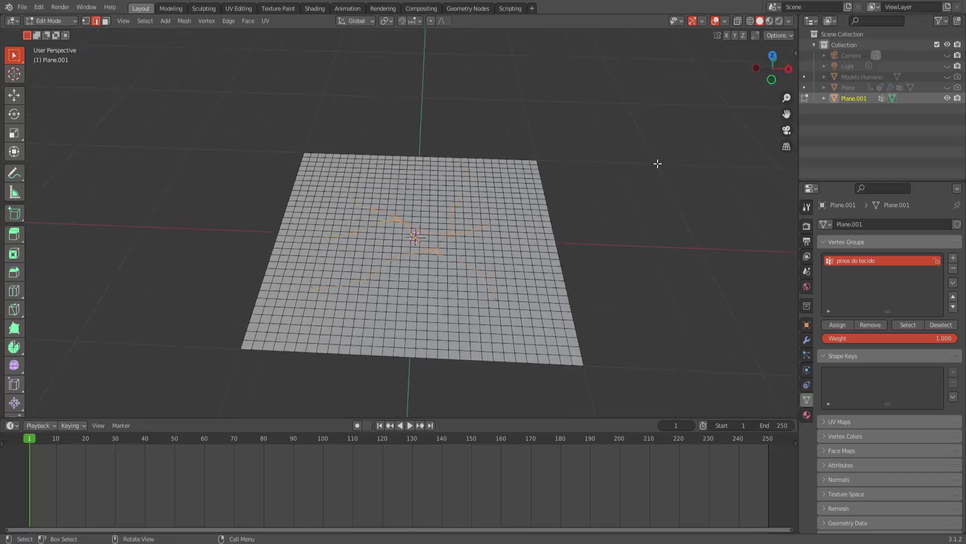
pyautogui.rightClick(652, 188)
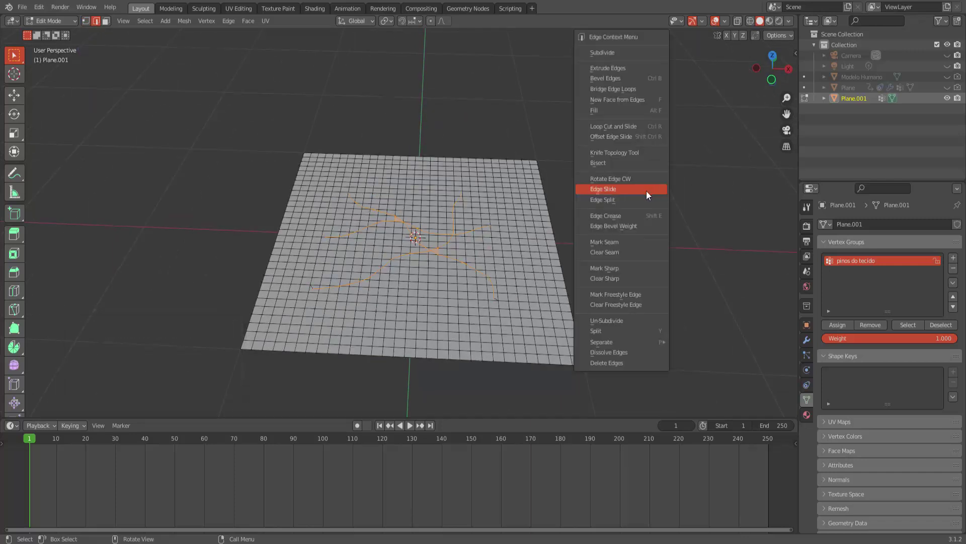
pyautogui.click(618, 201)
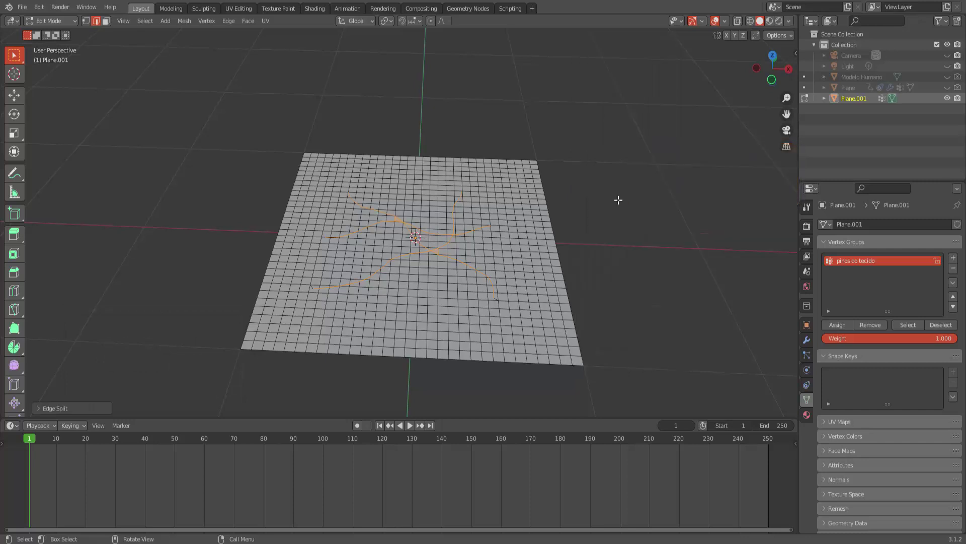
pyautogui.click(67, 23)
# Switch Plane.001 to Object Mode and show its Physics Properties.
pyautogui.click(66, 30)
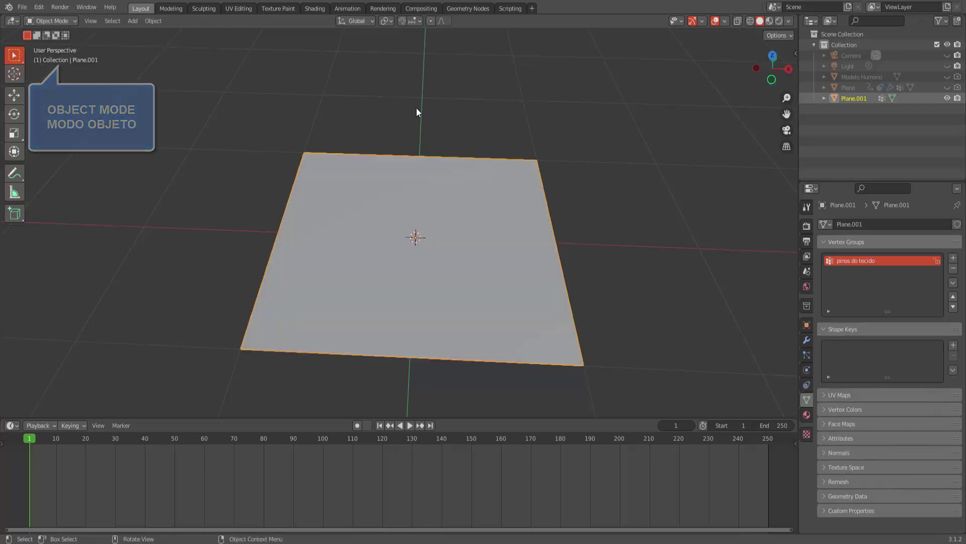
pyautogui.moveTo(688, 195)
pyautogui.mouseDown(button='middle')
pyautogui.moveTo(672, 167)
pyautogui.moveTo(648, 158)
pyautogui.mouseUp(button='middle')
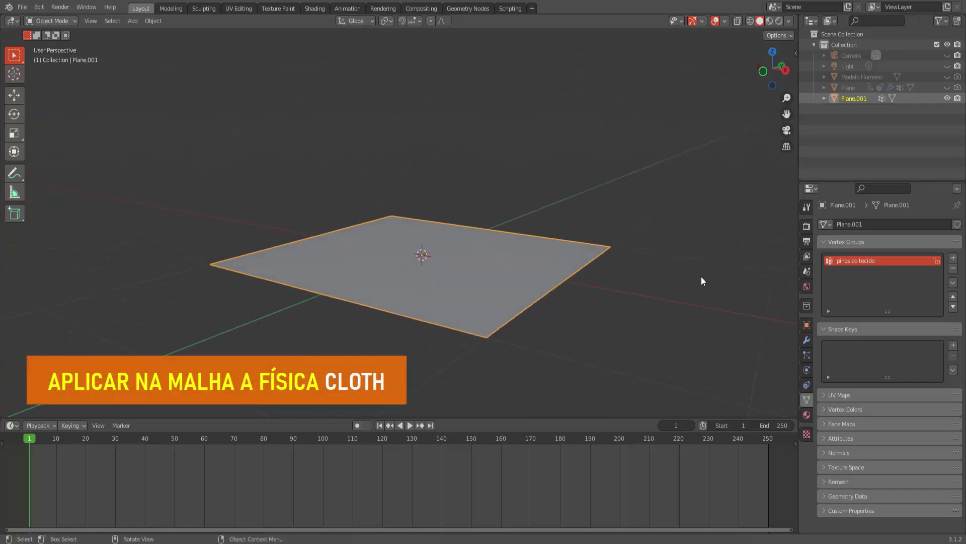
pyautogui.click(808, 370)
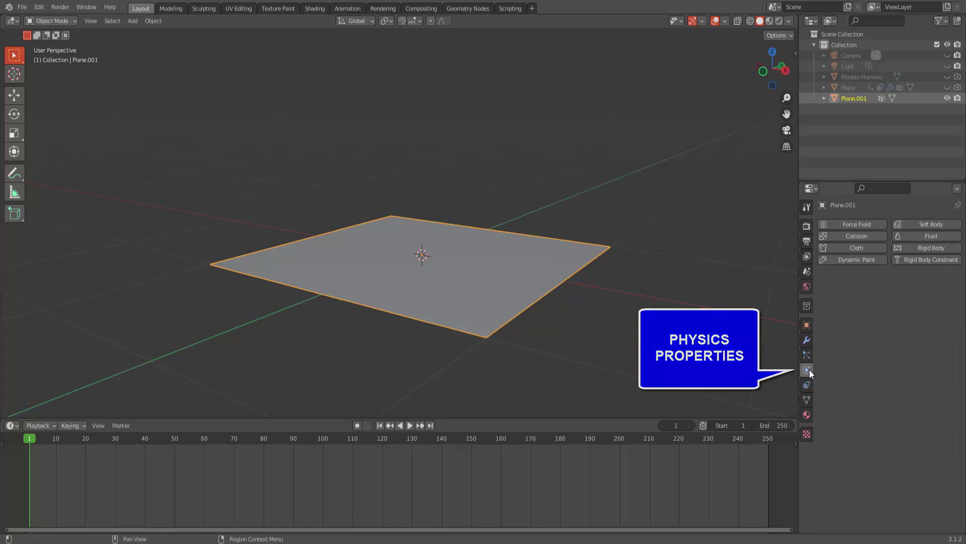
# Add Cloth physics to the plane with Quality Steps set to 8.
pyautogui.click(866, 245)
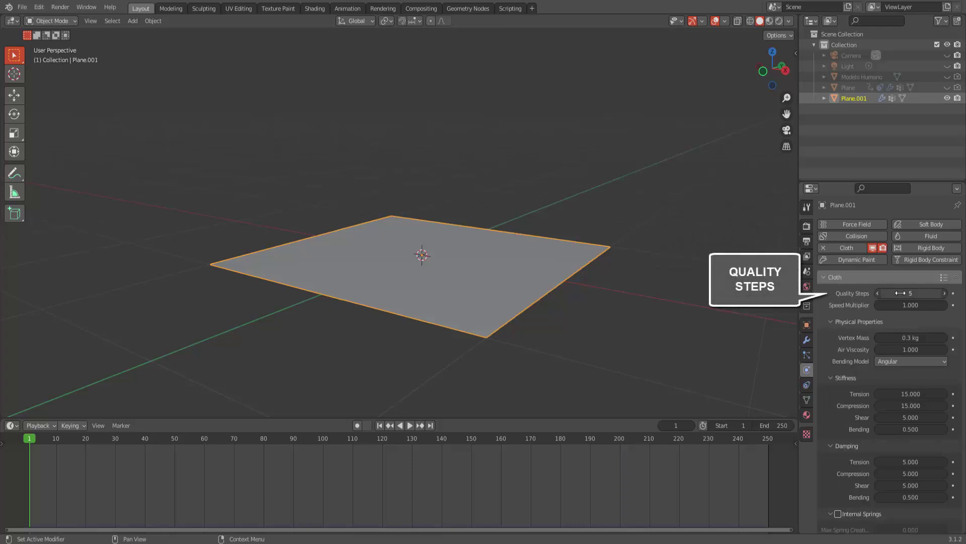
pyautogui.write('8')
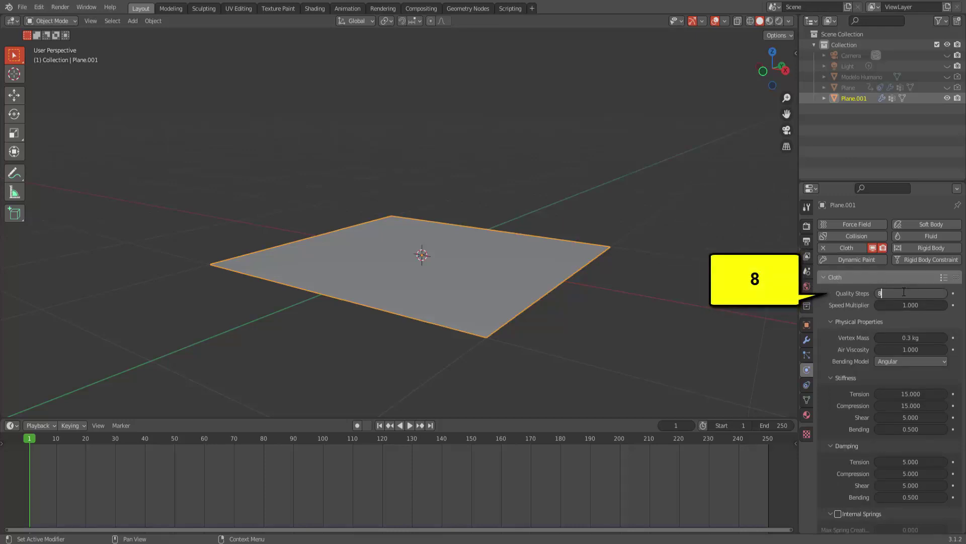
pyautogui.press('Return')
# Set the cloth Shape Pin Group to 'pinos do tecido'.
pyautogui.scroll(-3, 861, 330)
pyautogui.scroll(-5, 862, 331)
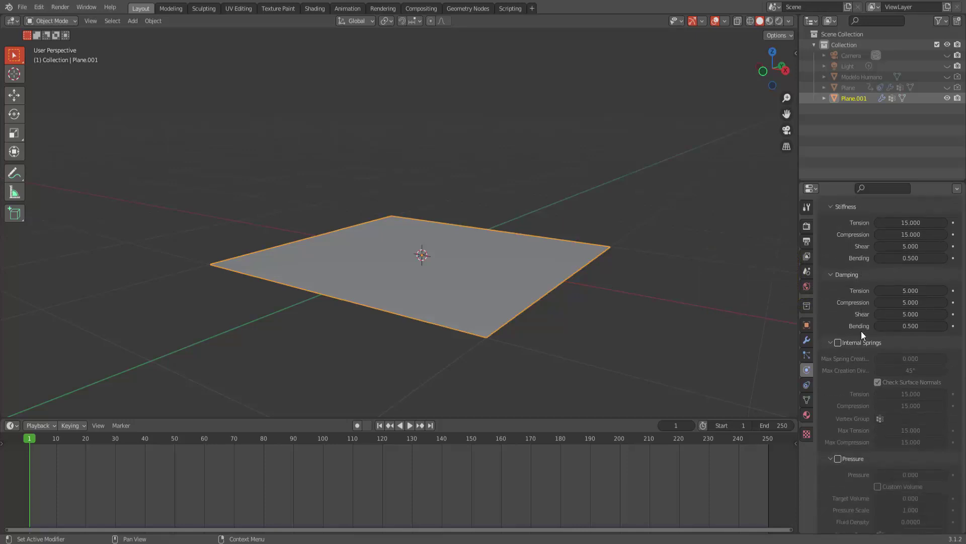
pyautogui.scroll(-3, 862, 331)
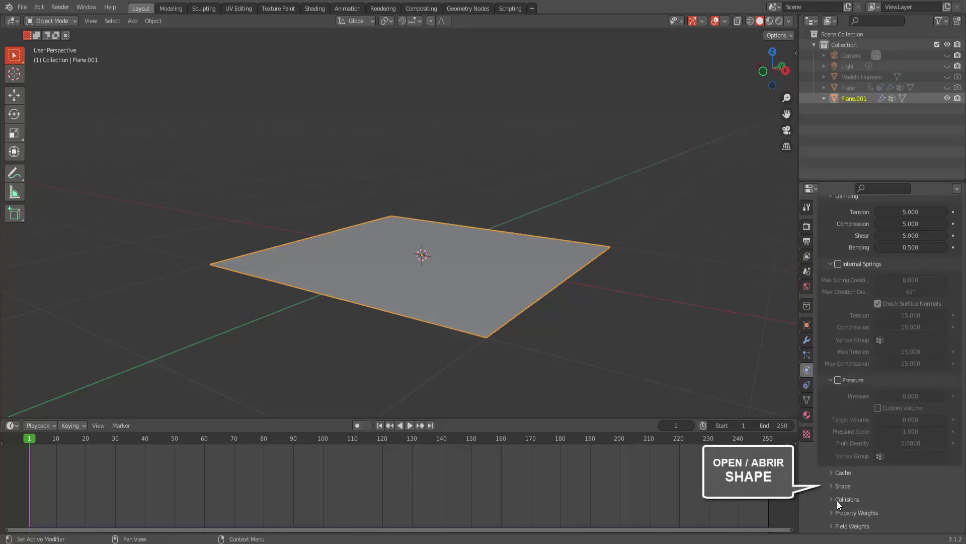
pyautogui.click(832, 486)
pyautogui.scroll(-2, 832, 486)
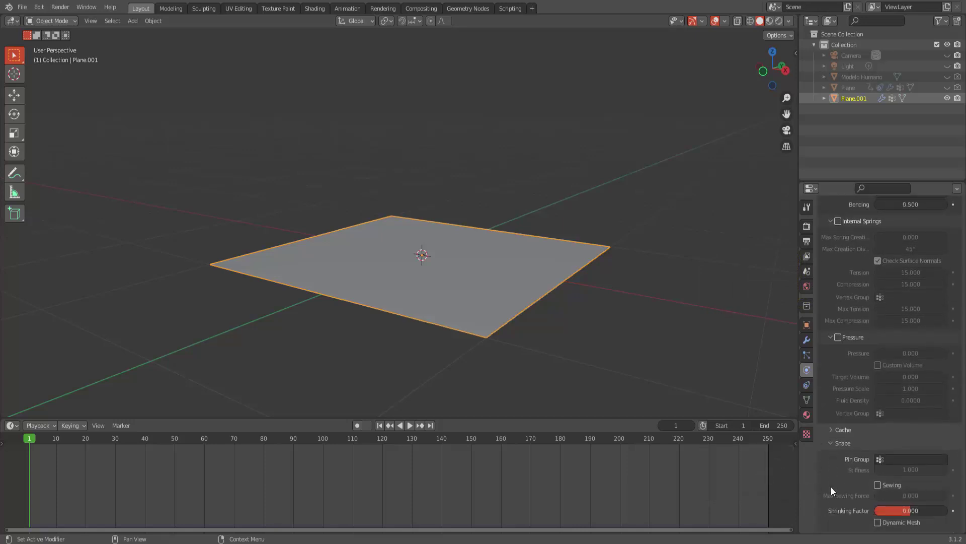
pyautogui.scroll(-2, 836, 478)
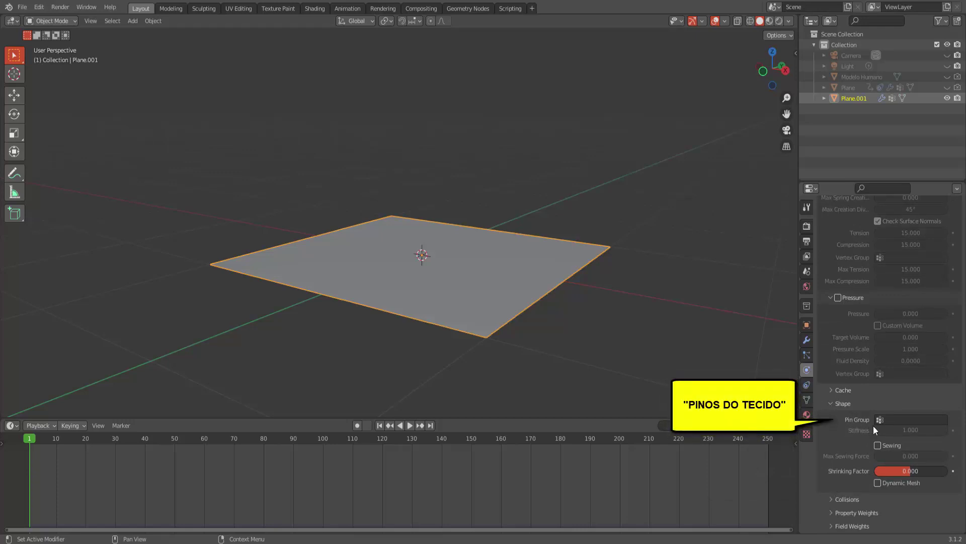
pyautogui.click(895, 420)
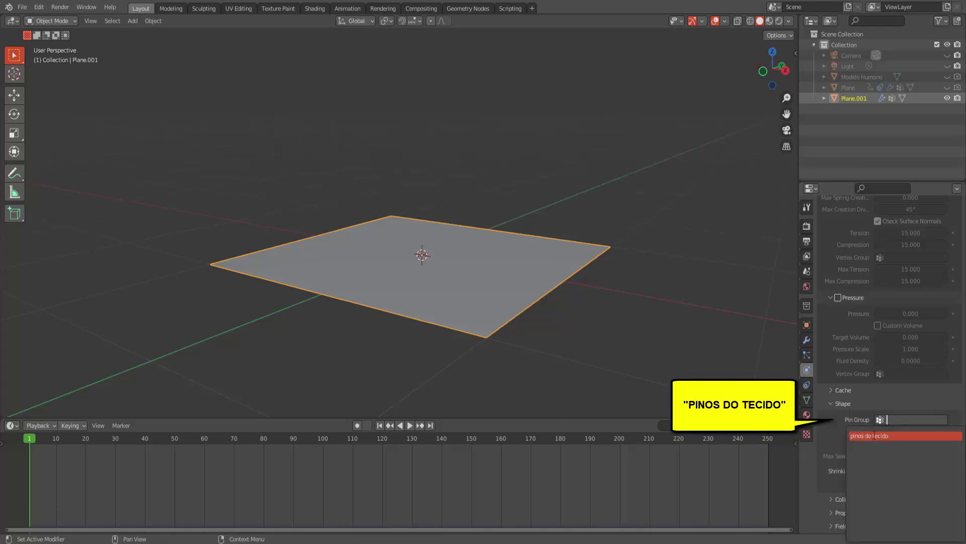
pyautogui.click(877, 436)
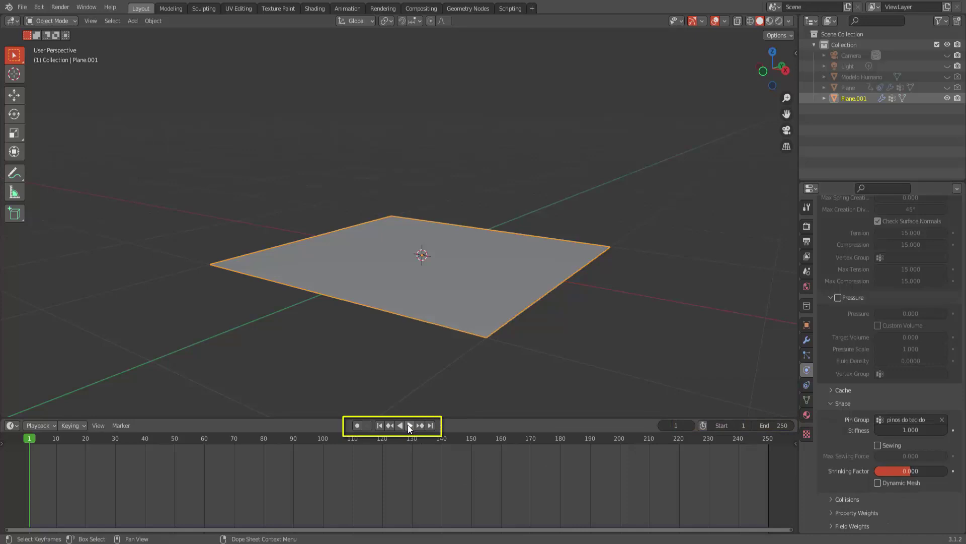
# Play the cloth simulation to watch the plane tear, then stop and rewind to frame 1.
pyautogui.click(410, 426)
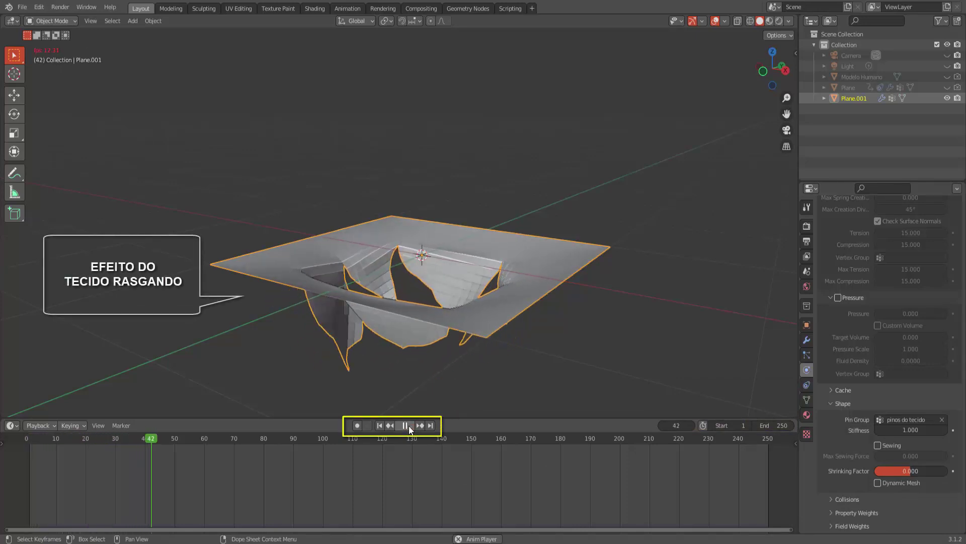
pyautogui.click(409, 428)
pyautogui.click(380, 426)
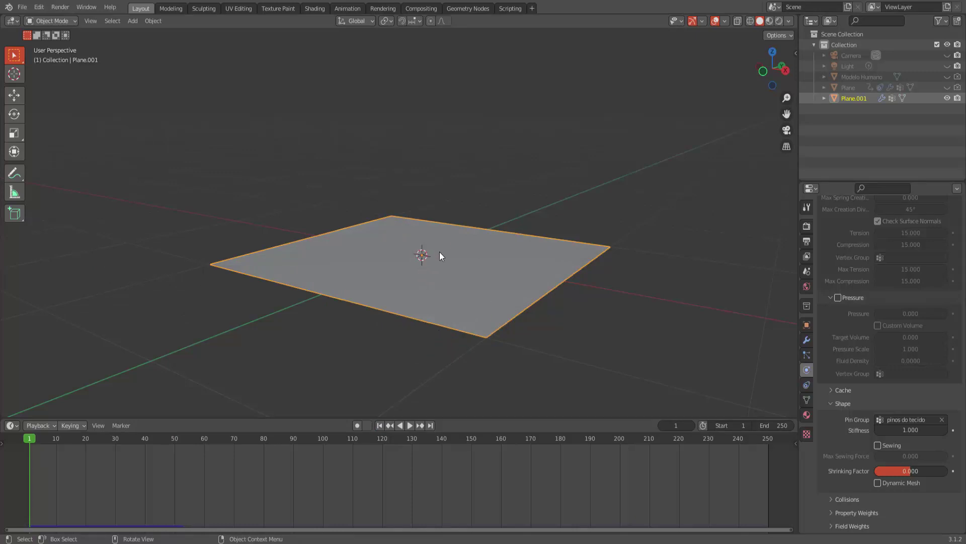
pyautogui.scroll(-1, 549, 308)
pyautogui.scroll(-2, 549, 308)
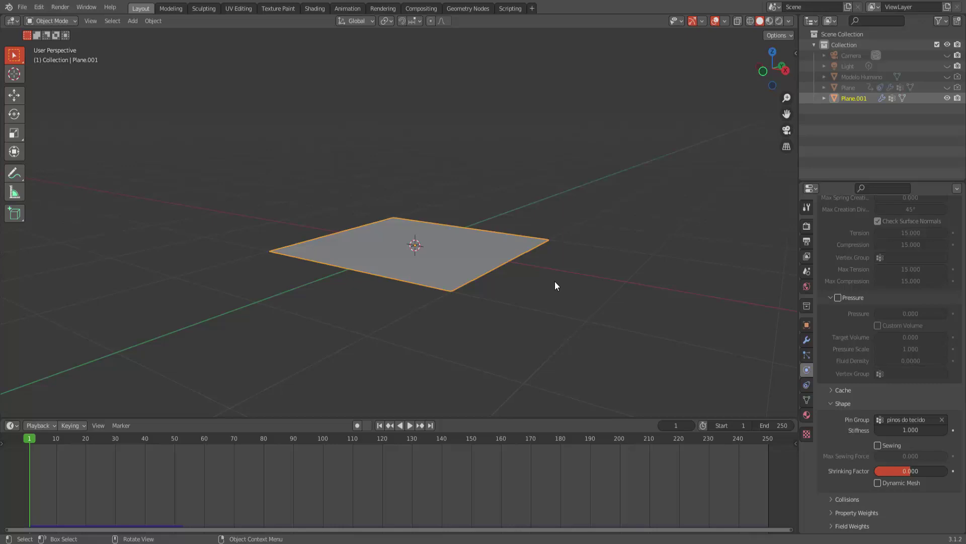
# Rotate the plane 90° around the Y axis so it stands upright.
pyautogui.press('r')
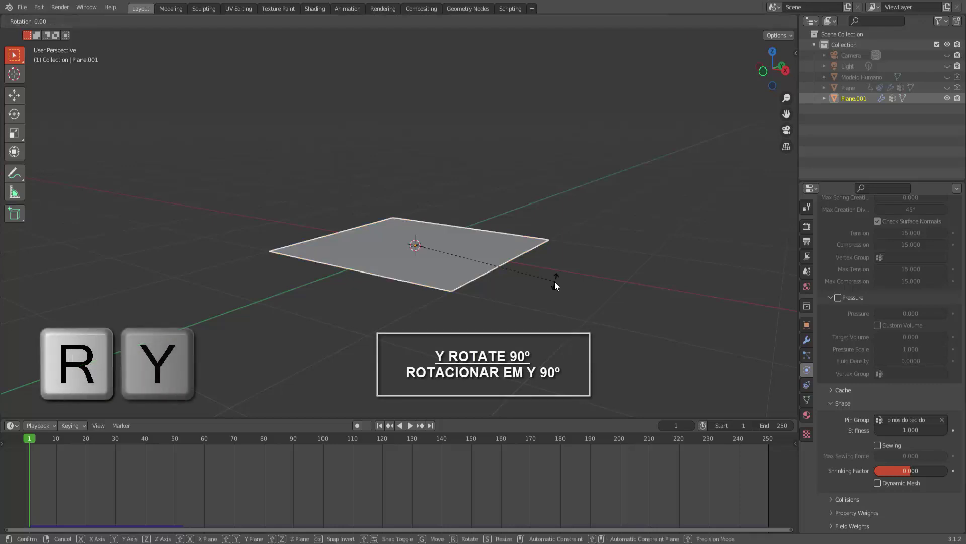
pyautogui.press('y')
pyautogui.press('9')
pyautogui.press('0')
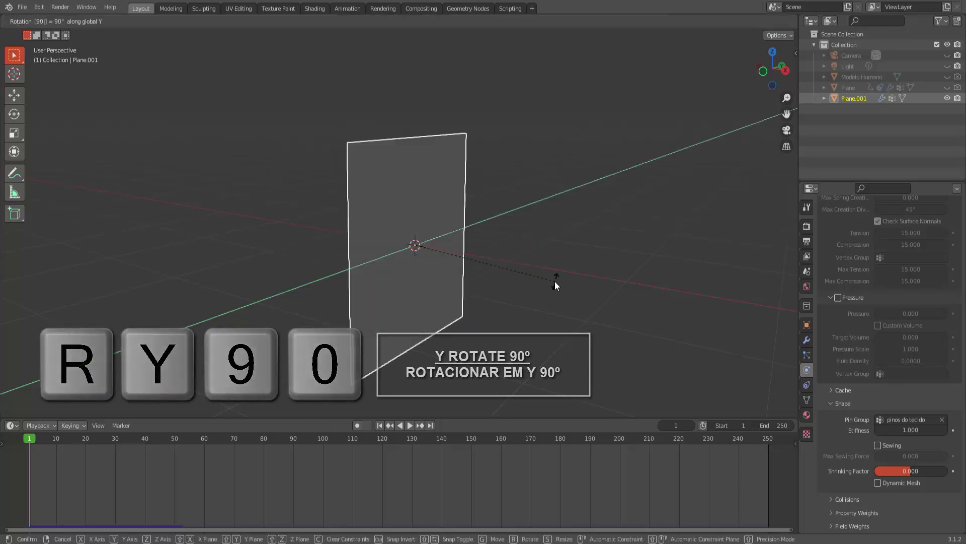
pyautogui.click(552, 288)
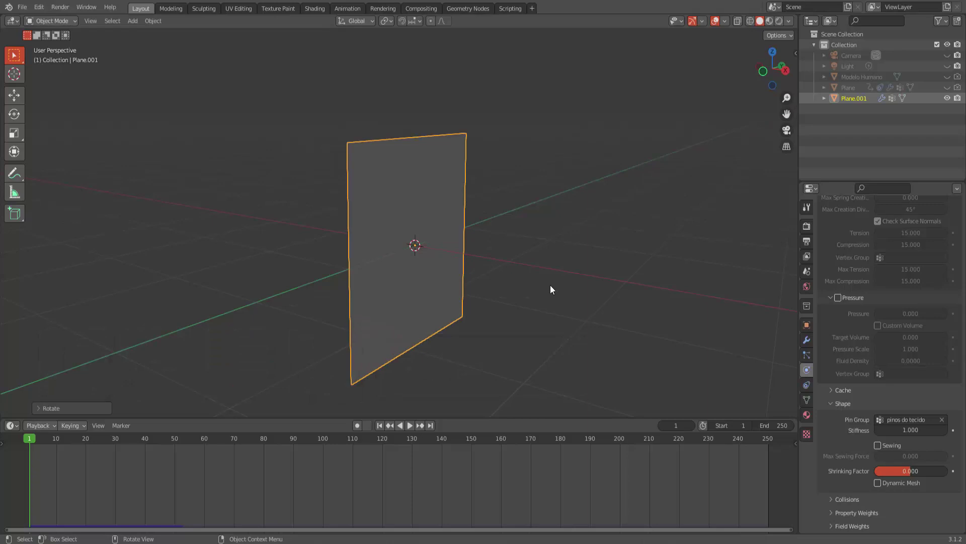
# Preview the tearing cloth simulation twice, returning to frame 1 each time.
pyautogui.click(410, 425)
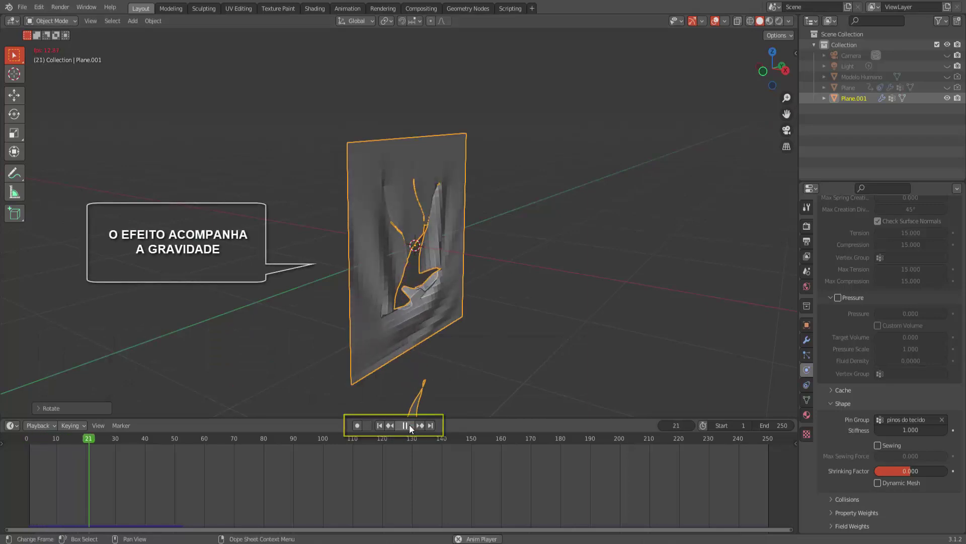
pyautogui.click(409, 424)
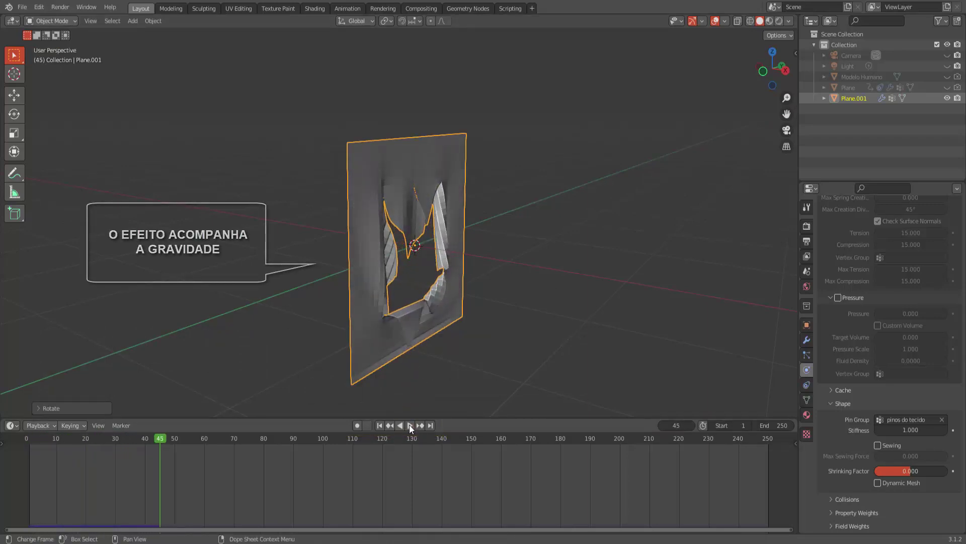
pyautogui.click(379, 425)
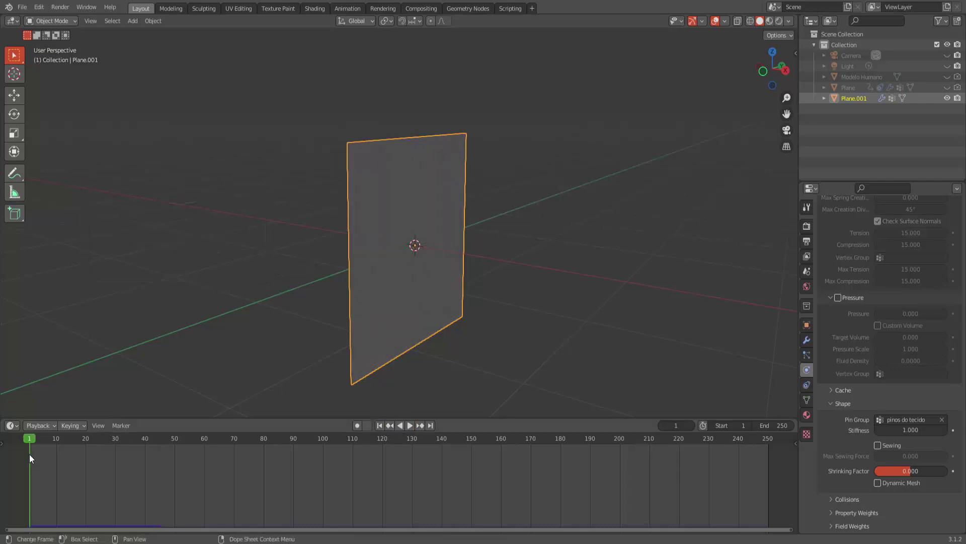
pyautogui.click(412, 424)
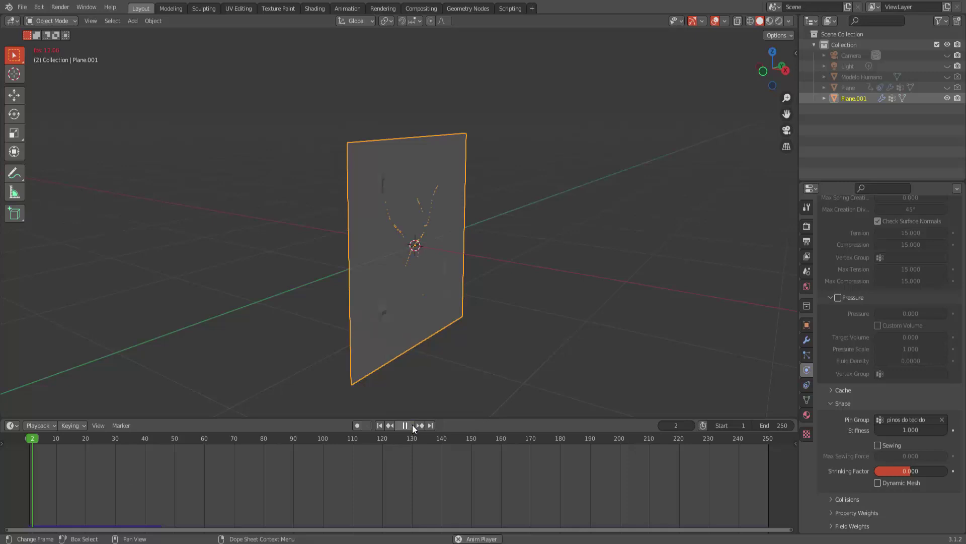
pyautogui.click(380, 426)
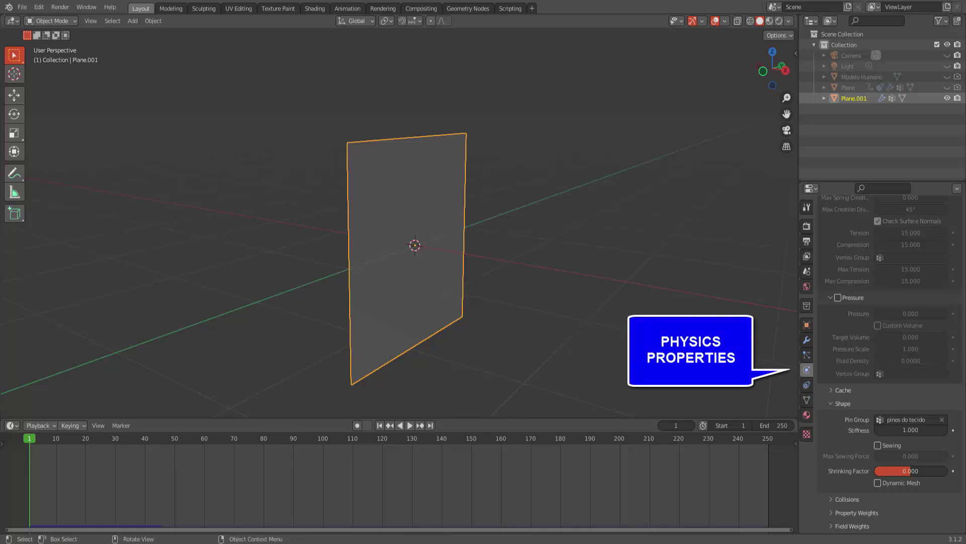
# Set the cloth cache Simulation Start to frame 100, then play to check the delayed tear.
pyautogui.scroll(2, 828, 415)
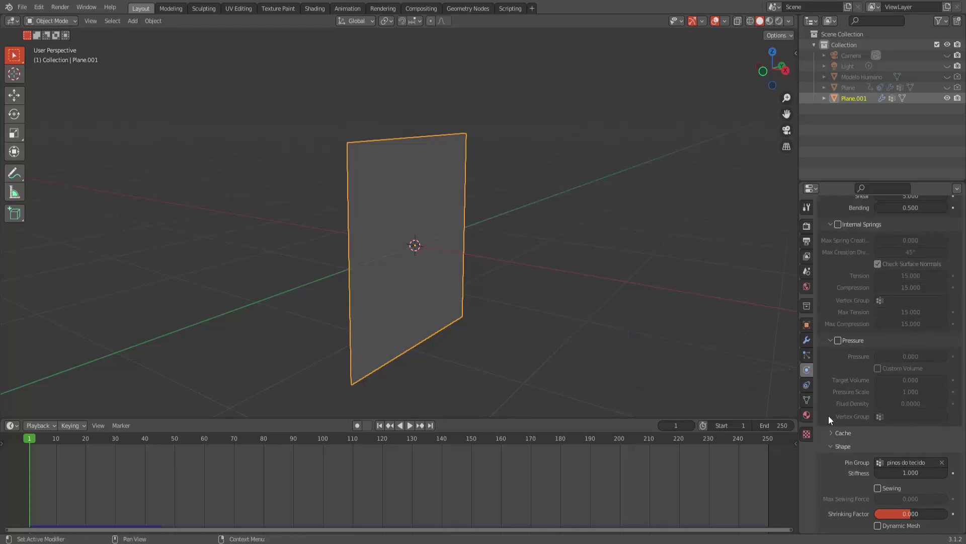
pyautogui.scroll(-2, 828, 415)
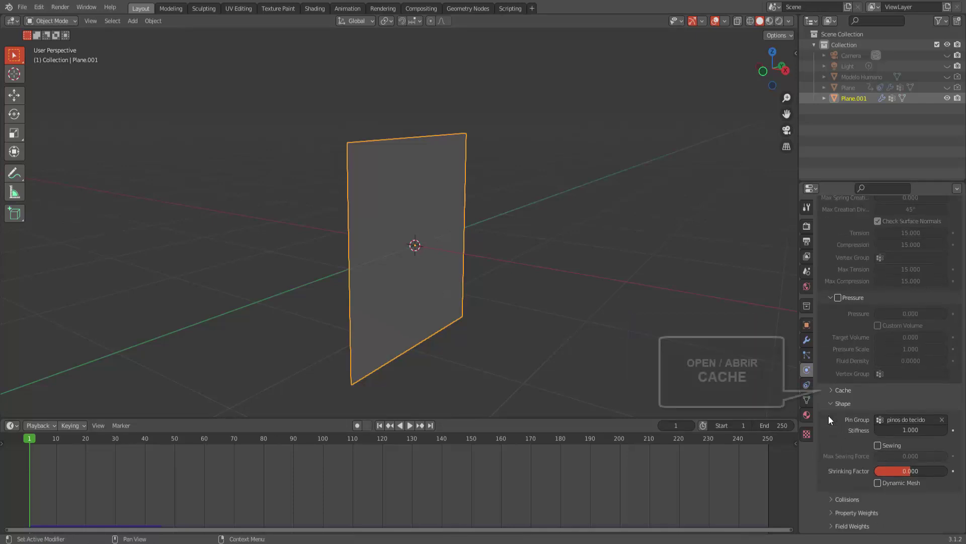
pyautogui.click(831, 389)
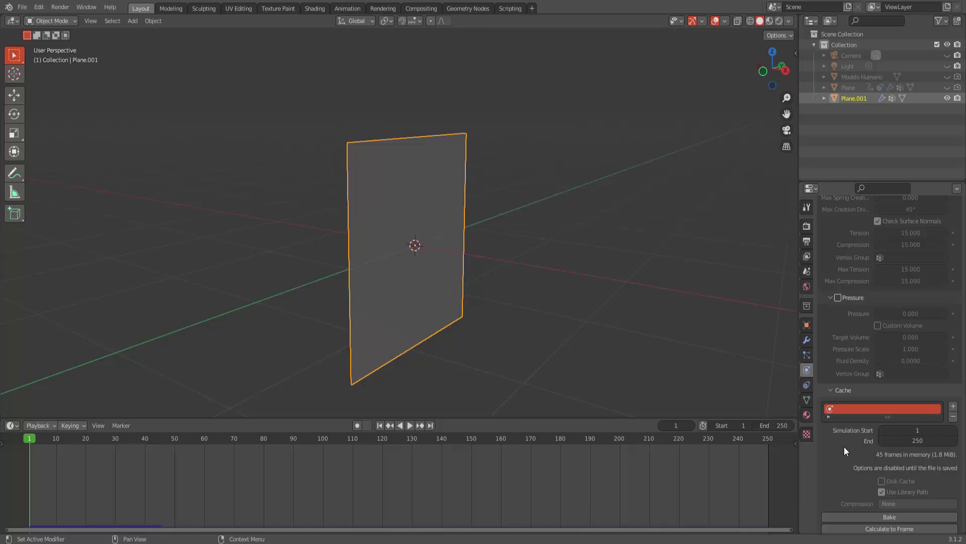
pyautogui.click(920, 430)
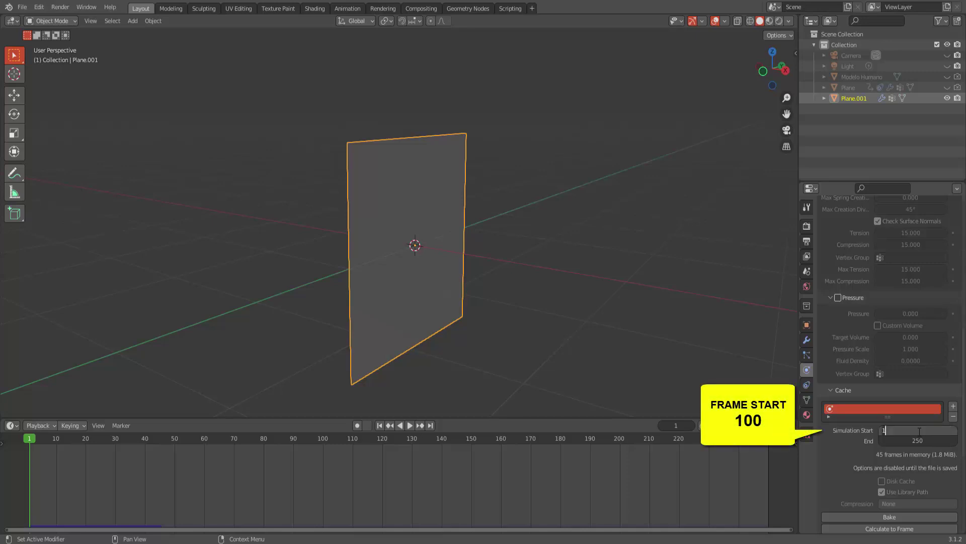
pyautogui.write('00')
pyautogui.press('Return')
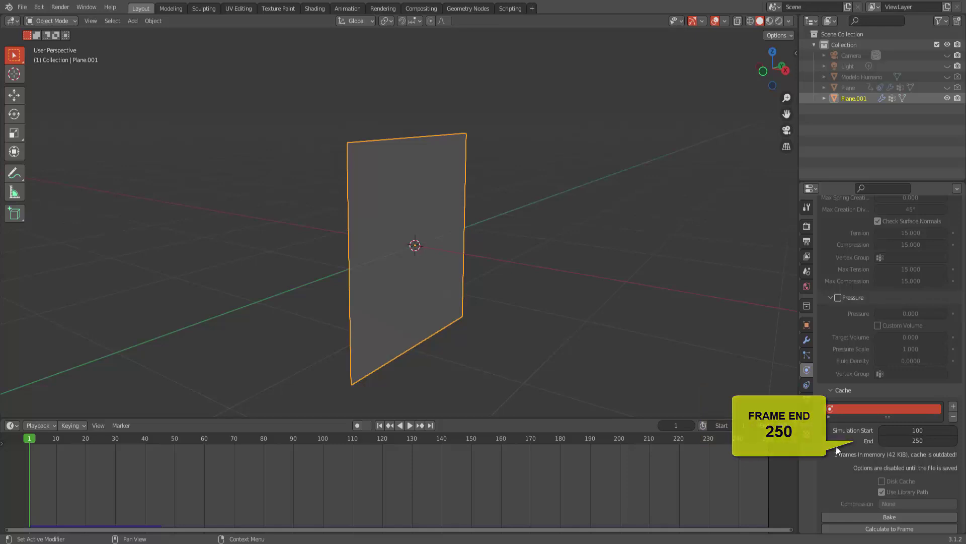
pyautogui.click(409, 426)
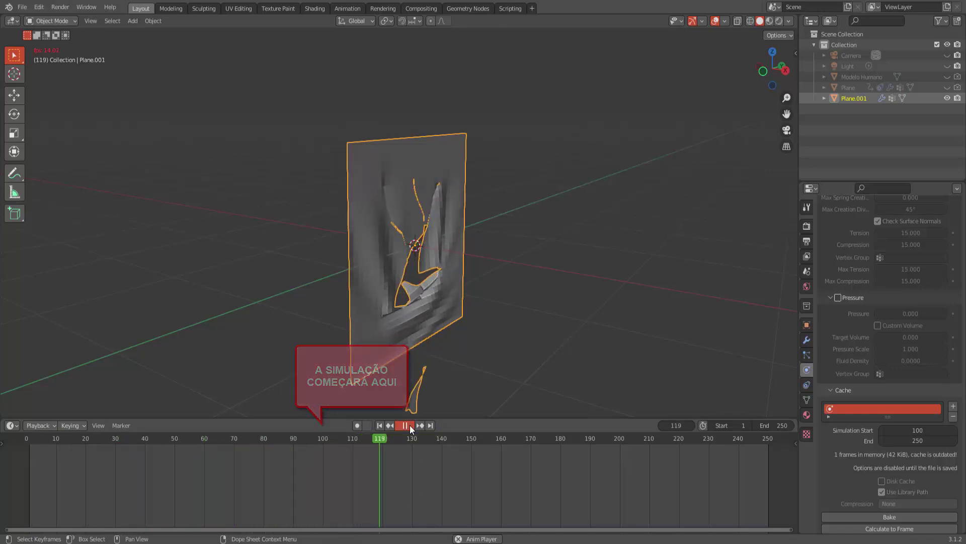
# Pause at frame 125, rewind to frame 1, and orbit around the flat plane.
pyautogui.click(410, 425)
pyautogui.click(380, 425)
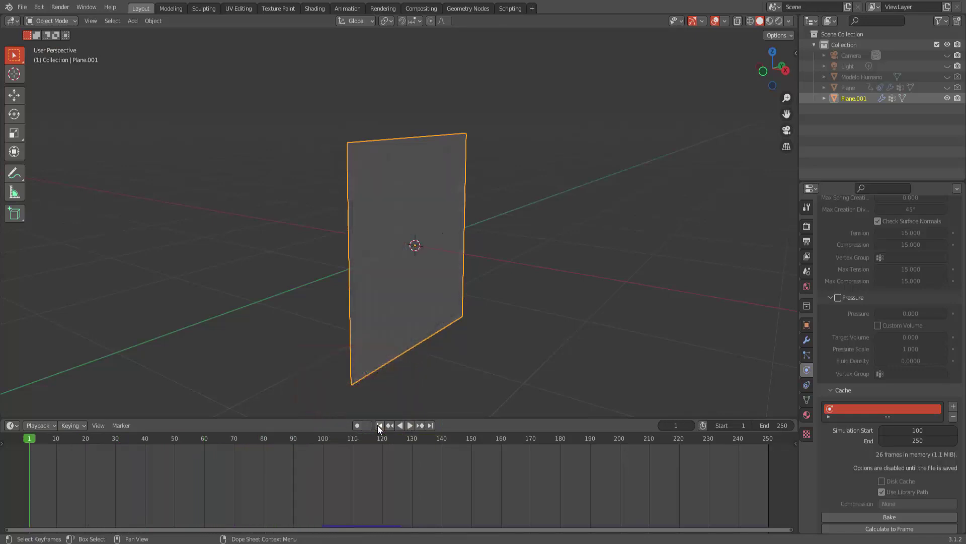
pyautogui.moveTo(575, 349); pyautogui.dragTo(561, 347, button='middle')
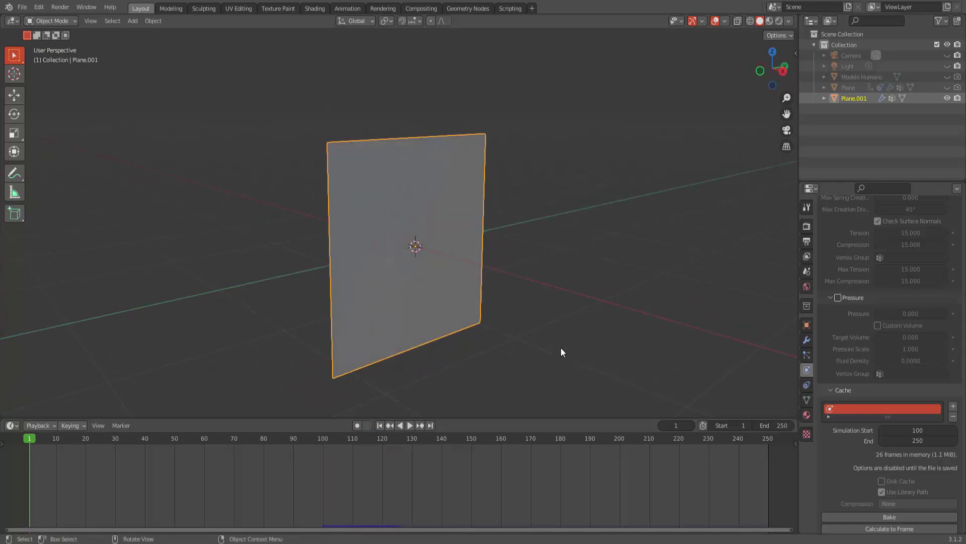
# Add a UV sphere, scale it down, and move it left along X beside the plane.
pyautogui.scroll(-1, 561, 351)
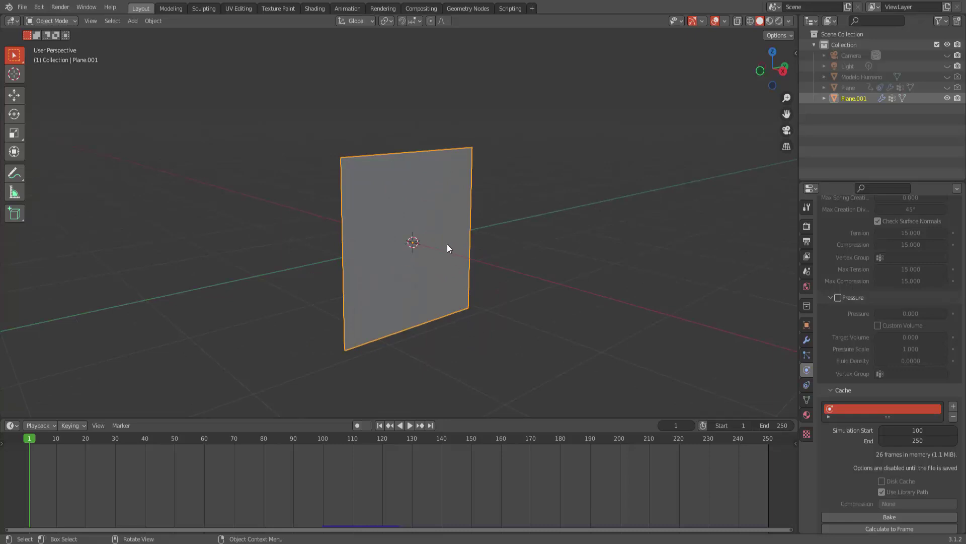
pyautogui.scroll(-1, 447, 254)
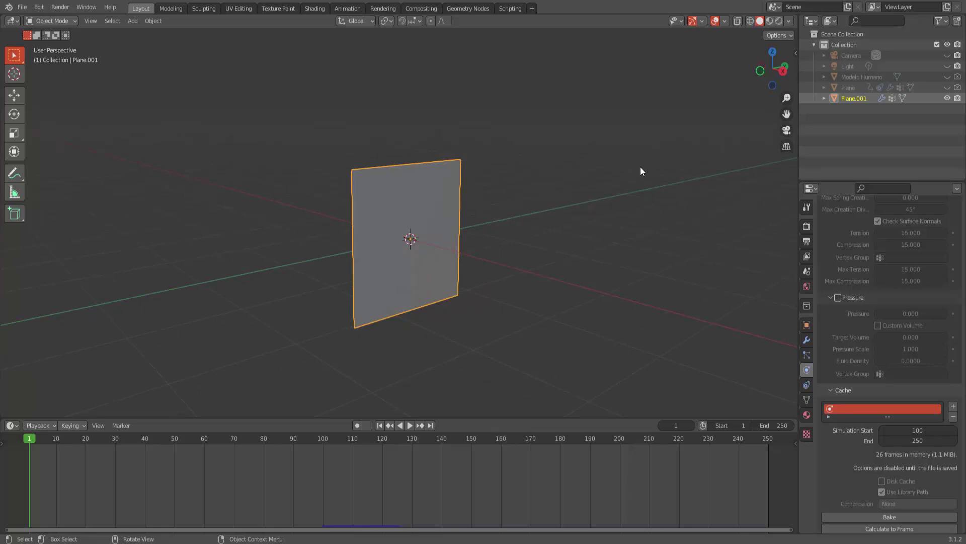
pyautogui.hotkey('shift', 'a')
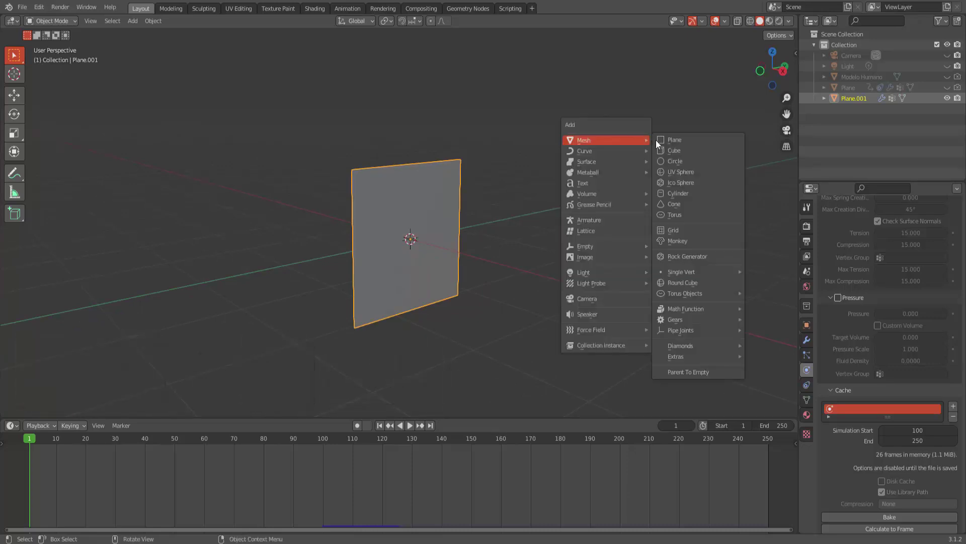
pyautogui.click(693, 170)
pyautogui.press('s')
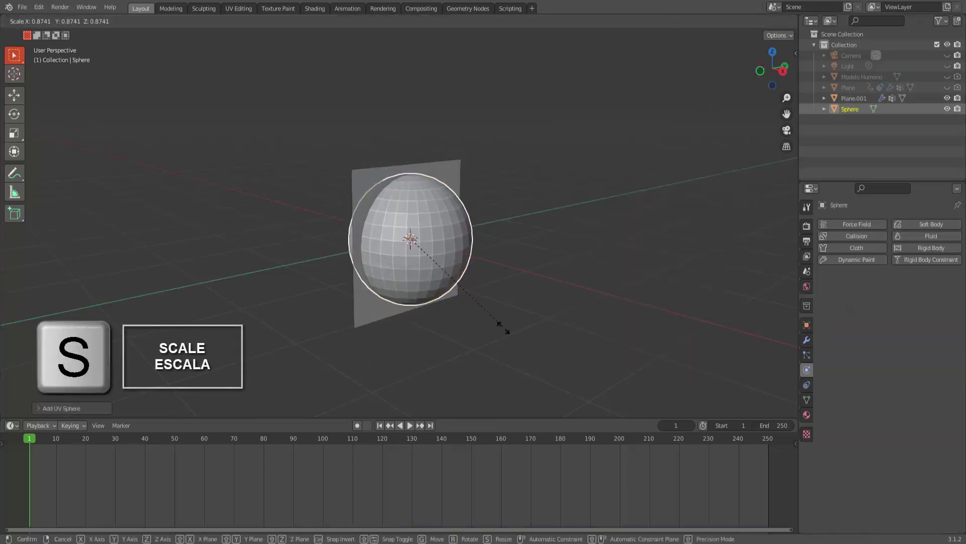
pyautogui.click(441, 261)
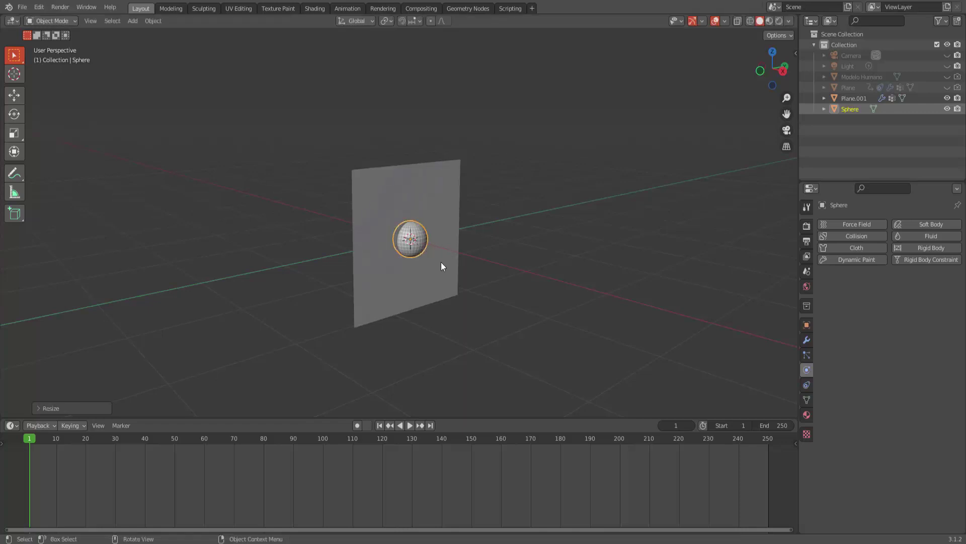
pyautogui.click(15, 95)
pyautogui.moveTo(437, 248); pyautogui.dragTo(269, 232)
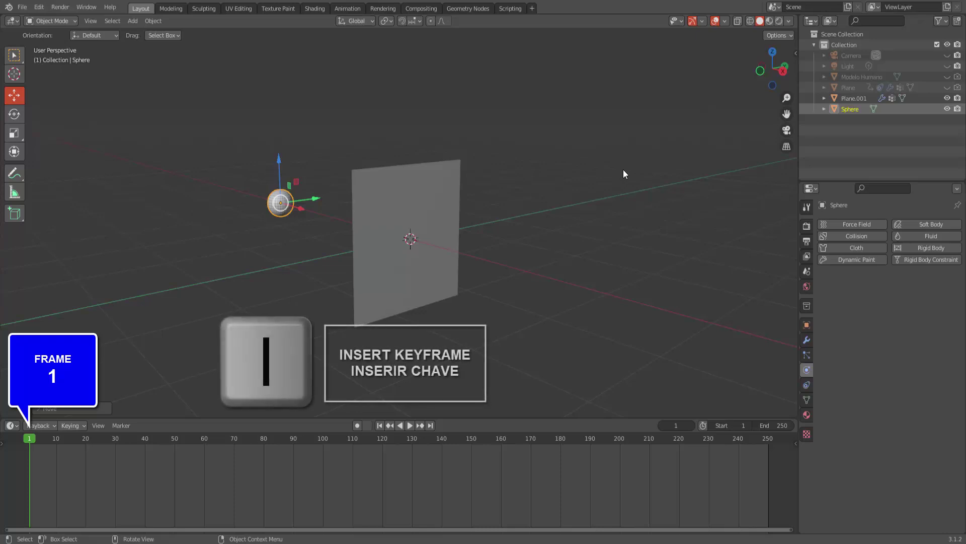
# Keyframe the sphere's location at frame 1, then keyframe it at the plane's centre at frame 100.
pyautogui.press('i')
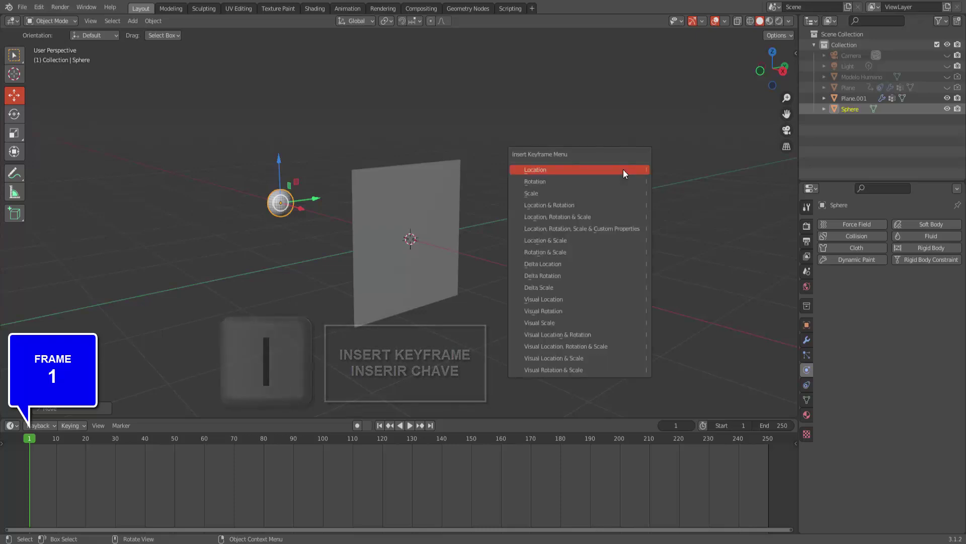
pyautogui.click(579, 205)
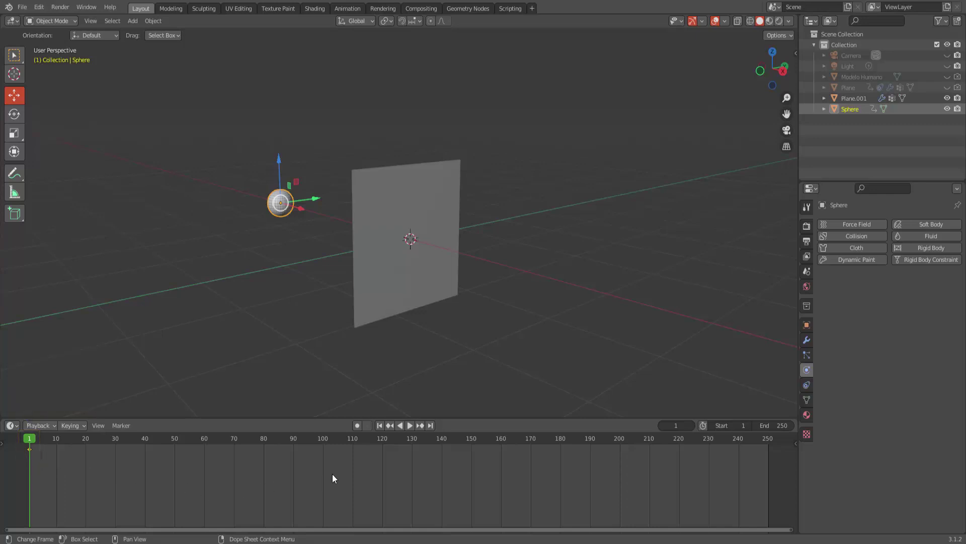
pyautogui.click(324, 437)
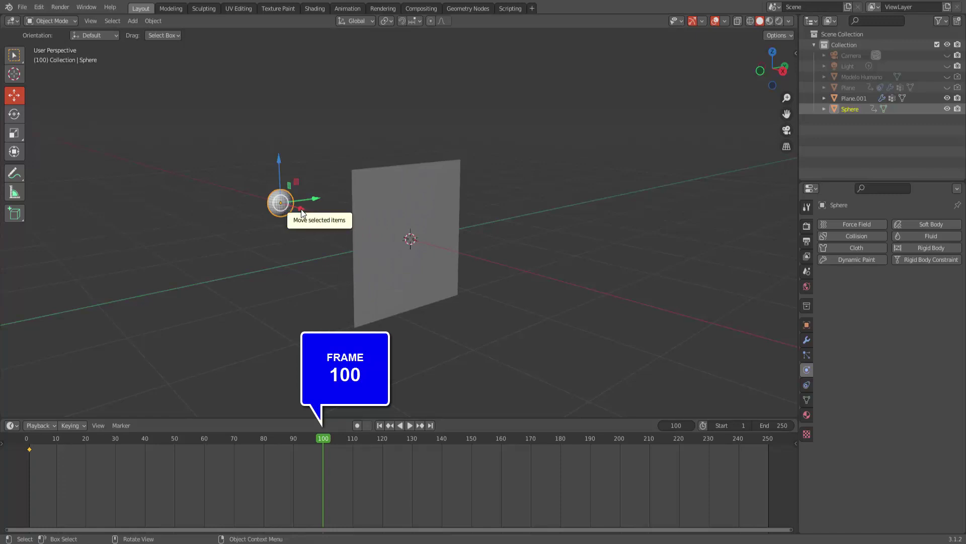
pyautogui.moveTo(301, 209); pyautogui.dragTo(417, 269)
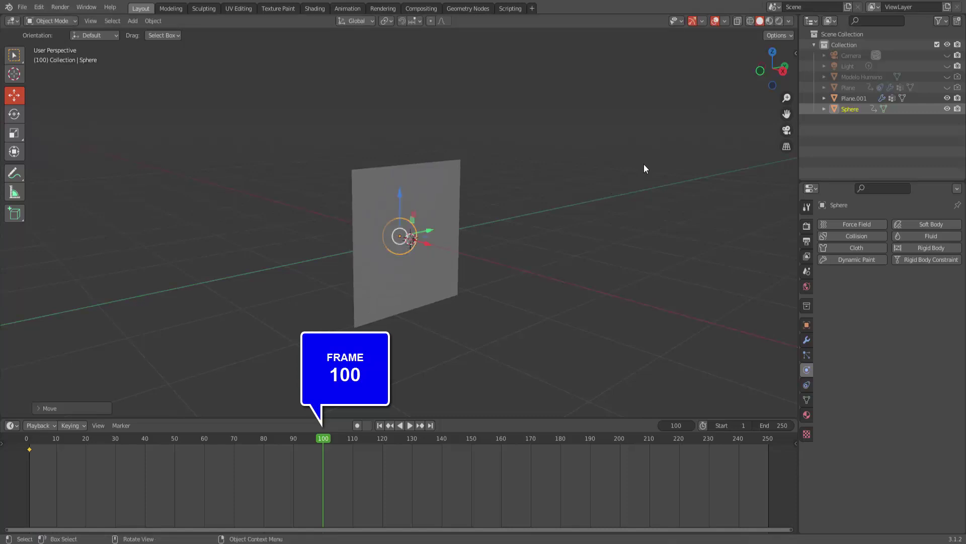
pyautogui.press('i')
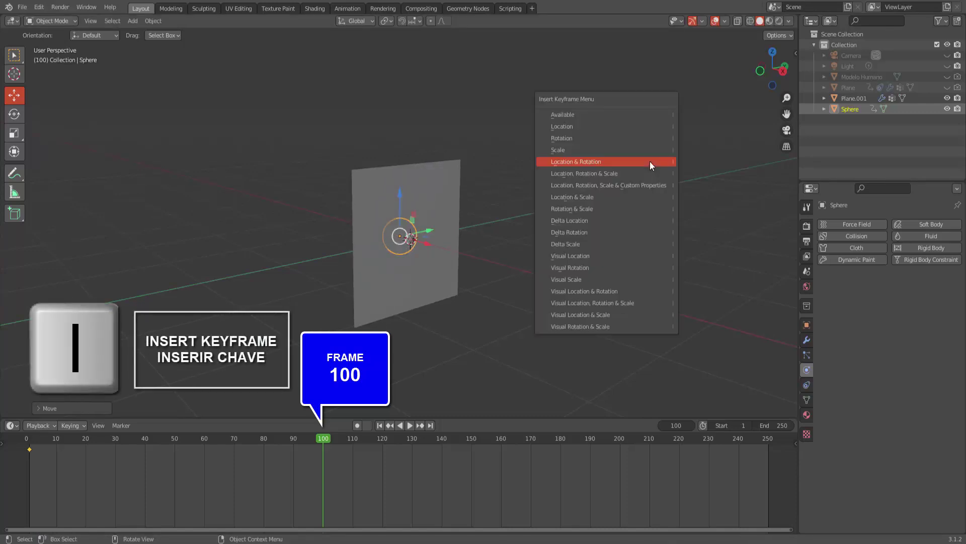
pyautogui.click(650, 161)
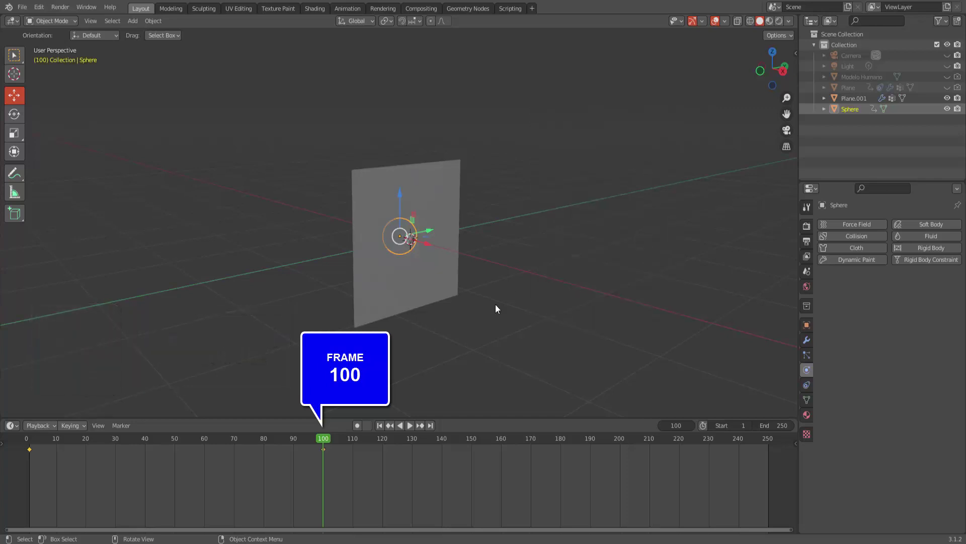
pyautogui.click(380, 427)
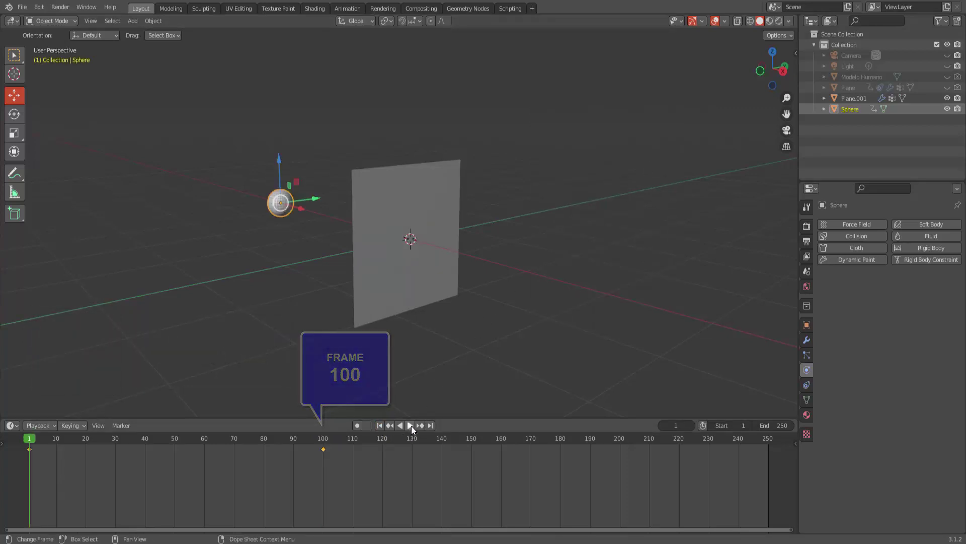
# Play, then scrub from frame 100 to watch the sphere tear the cloth, stopping at 130.
pyautogui.click(411, 425)
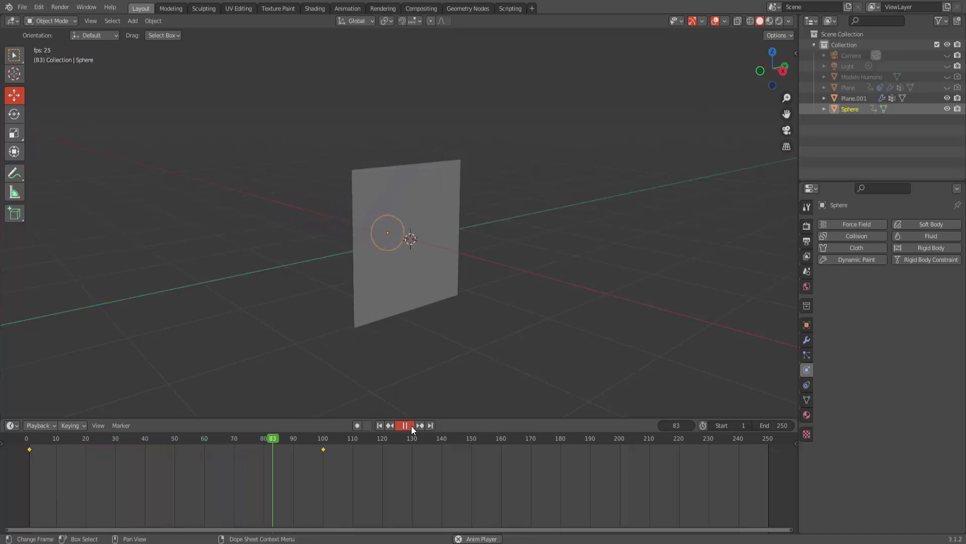
pyautogui.click(411, 425)
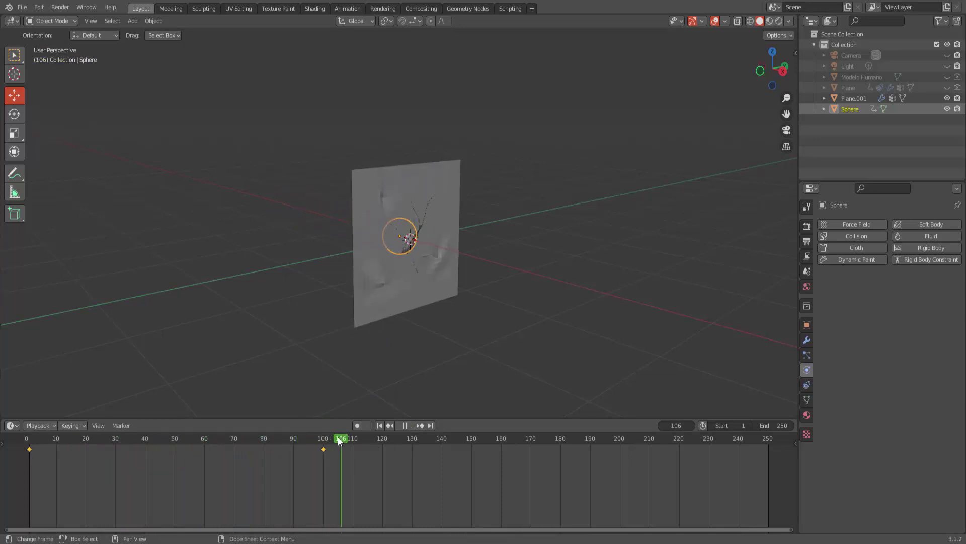
pyautogui.moveTo(338, 441); pyautogui.dragTo(324, 442)
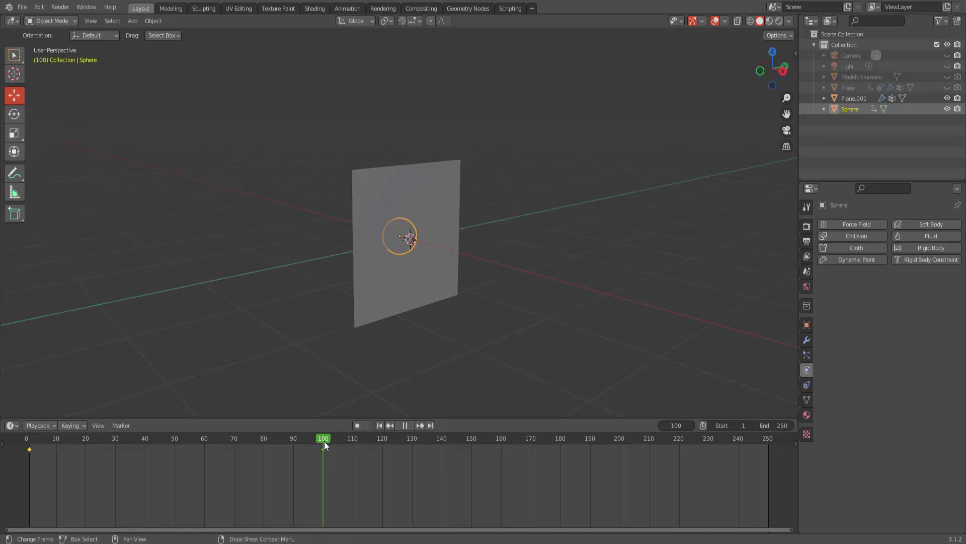
pyautogui.moveTo(324, 442); pyautogui.dragTo(572, 446)
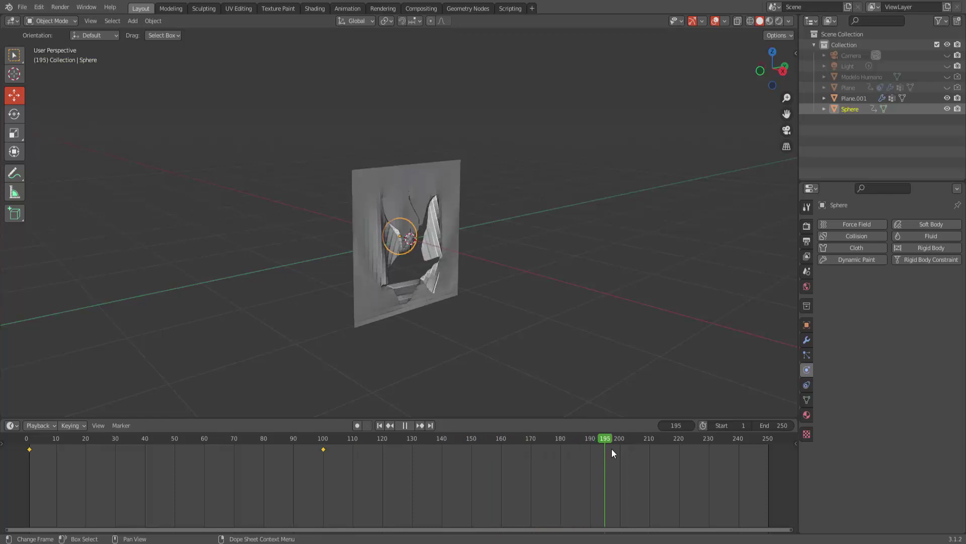
pyautogui.press('Escape')
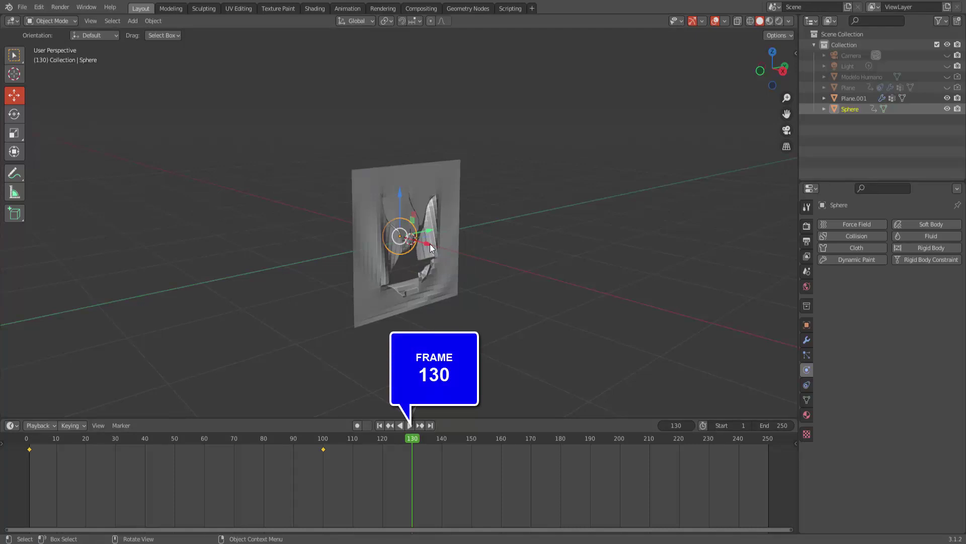
# Keyframe the sphere past the plane at frame 130, preview the punch-through, and rewind.
pyautogui.moveTo(428, 242); pyautogui.dragTo(655, 341)
pyautogui.click(654, 341)
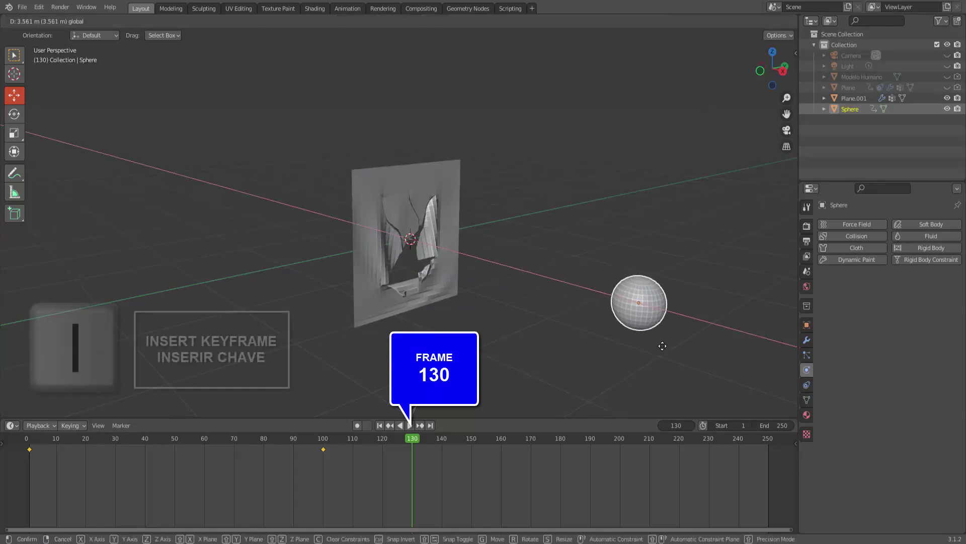
pyautogui.press('i')
pyautogui.click(651, 168)
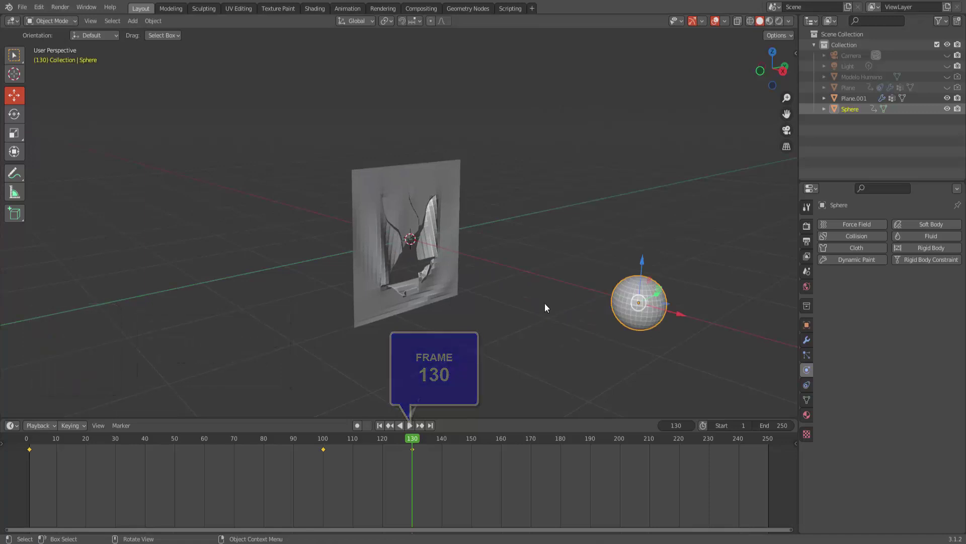
pyautogui.click(408, 425)
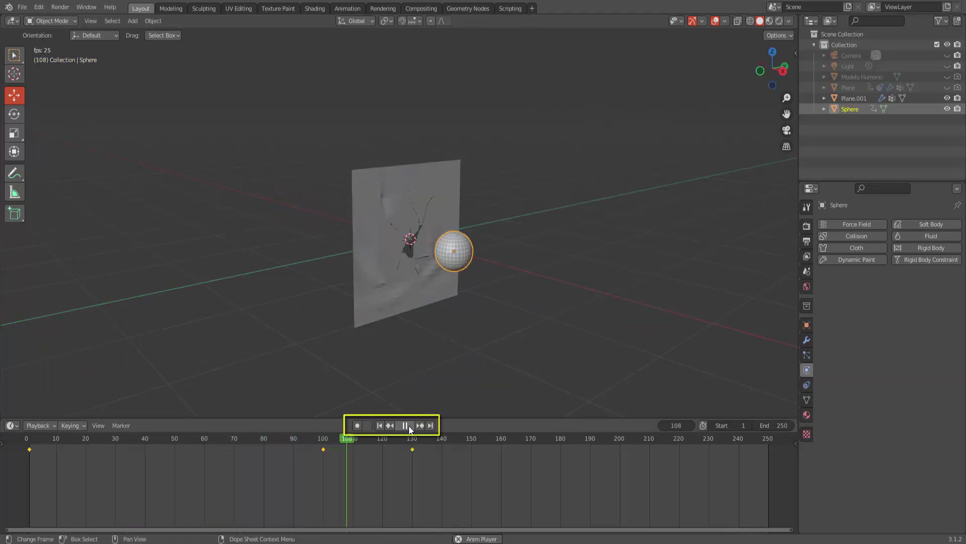
pyautogui.click(406, 425)
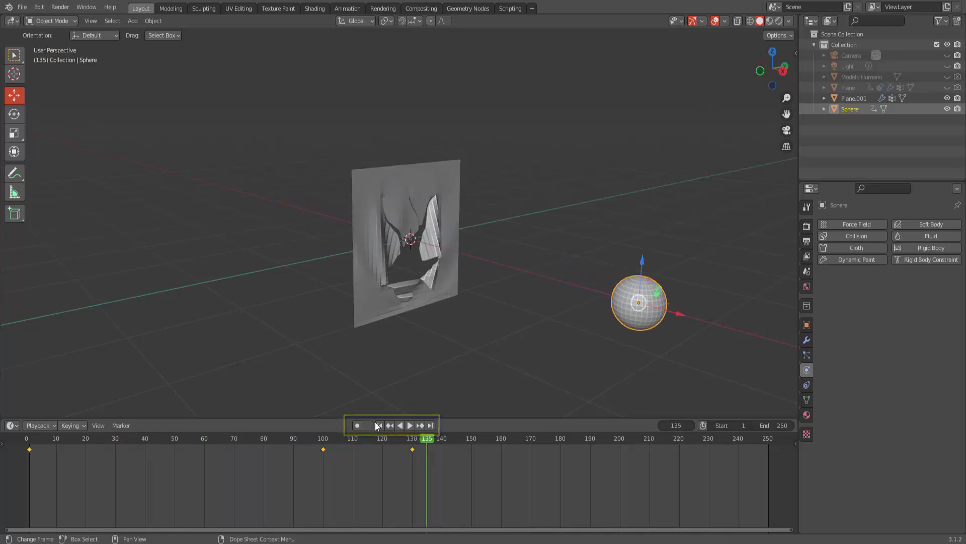
pyautogui.click(380, 426)
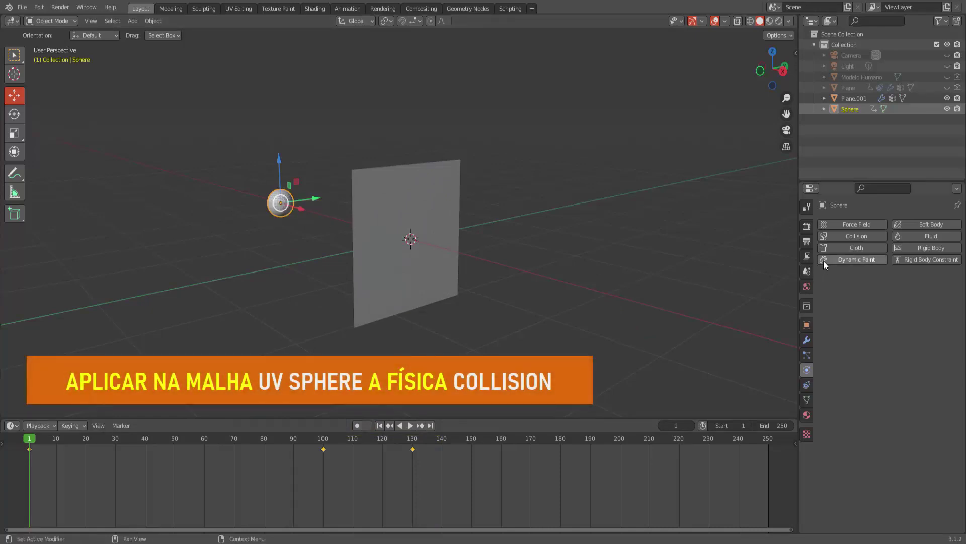
# Add Collision physics to the sphere and replay from frame 1 to test the tearing.
pyautogui.click(859, 235)
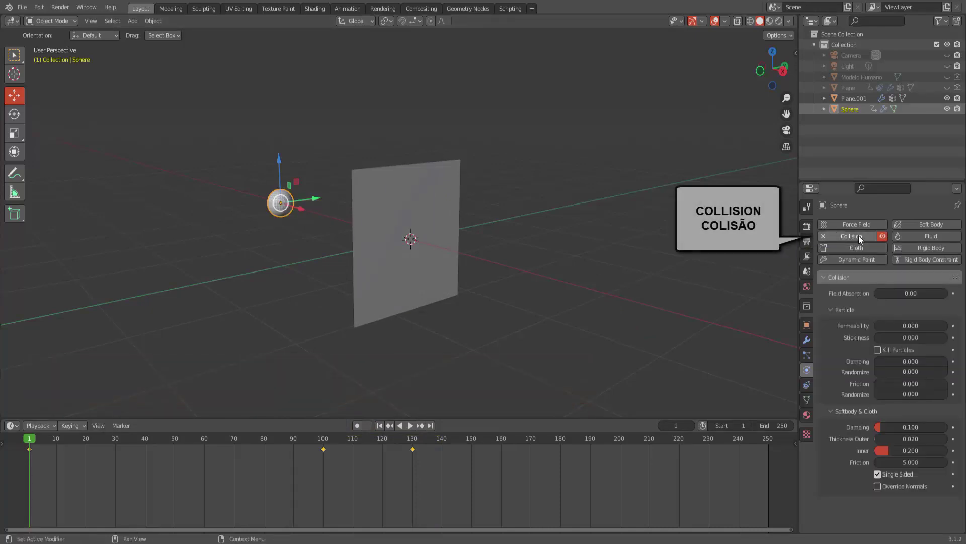
pyautogui.click(412, 426)
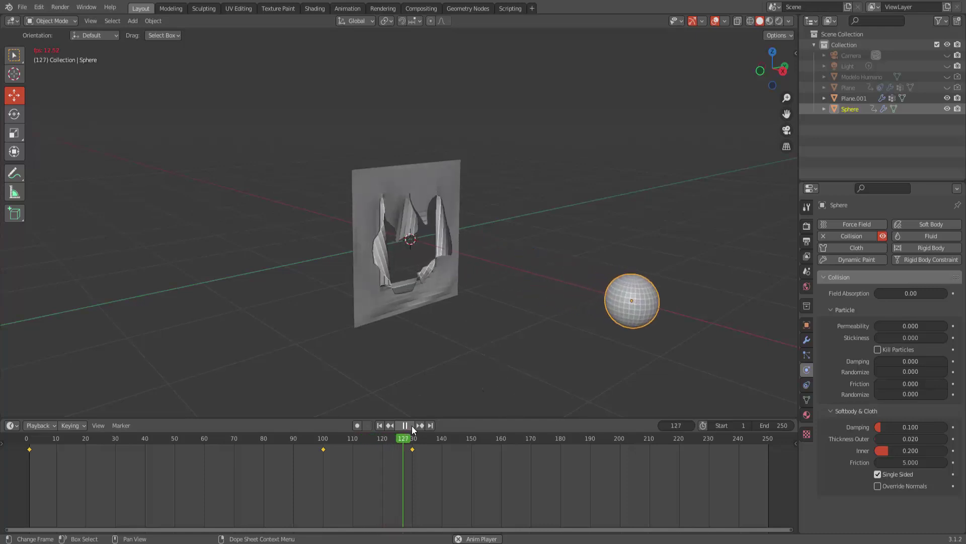
pyautogui.click(412, 426)
pyautogui.click(381, 425)
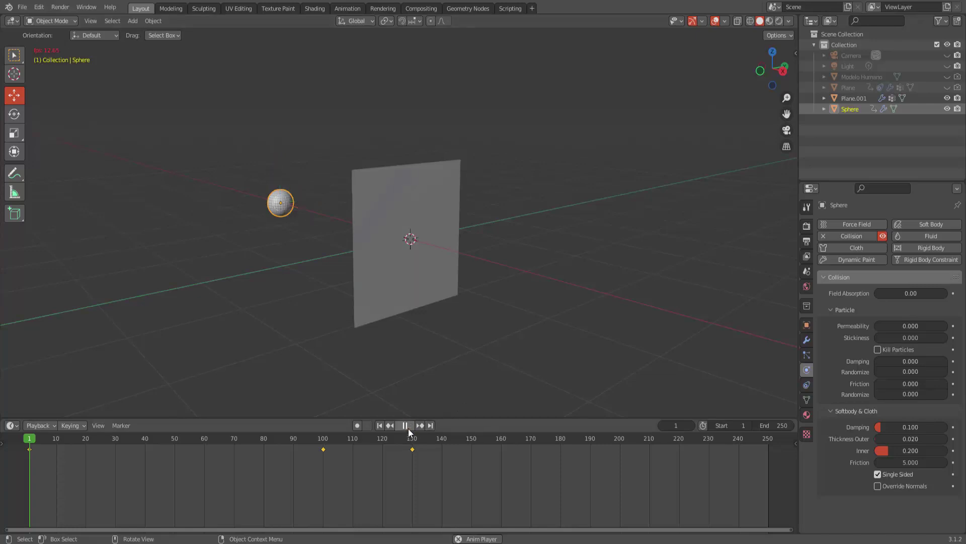
pyautogui.click(409, 425)
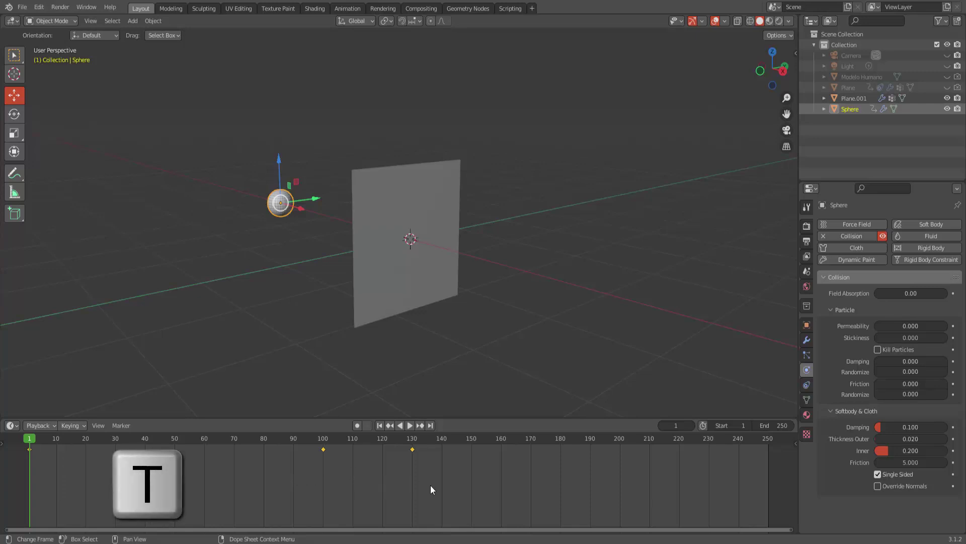
# Set the sphere's keyframes to Linear interpolation and replay the cloth tearing.
pyautogui.press('t')
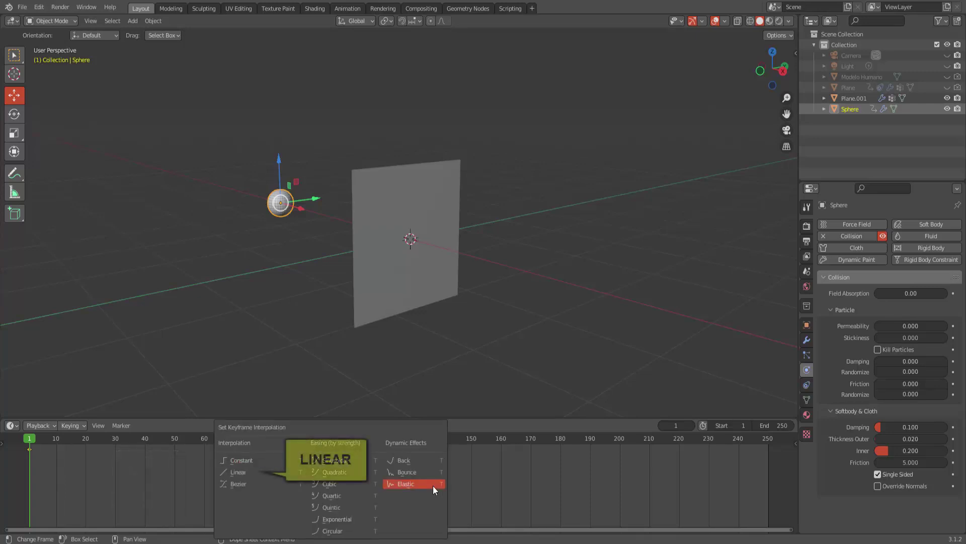
pyautogui.click(238, 470)
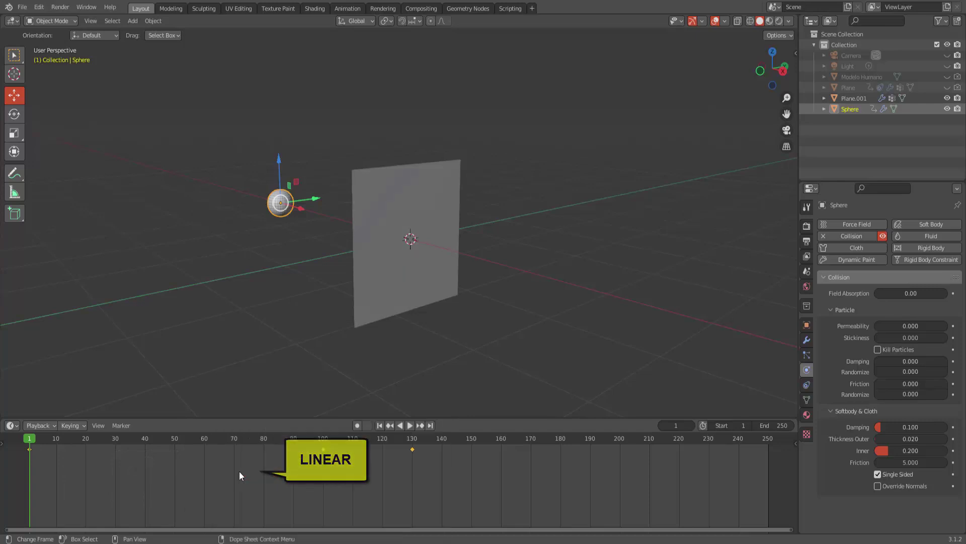
pyautogui.click(411, 425)
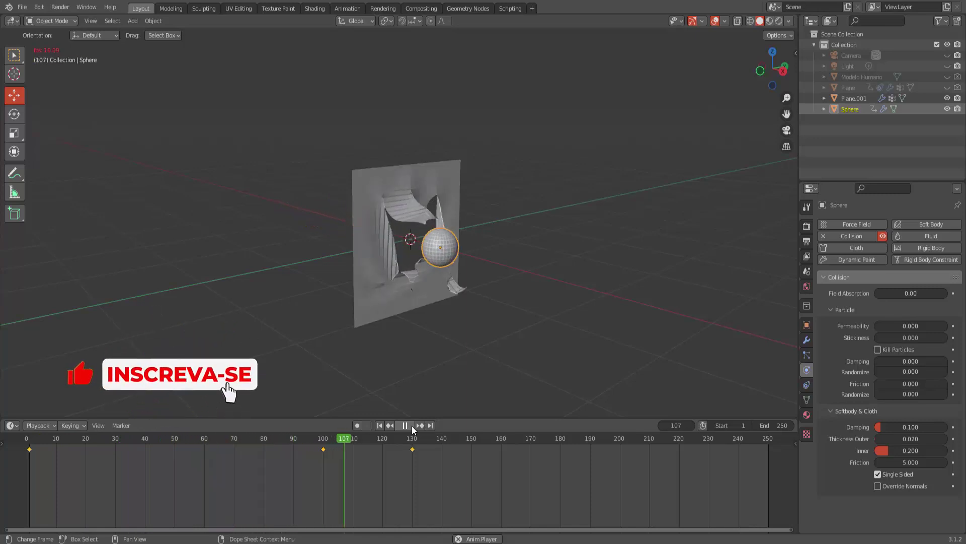
pyautogui.click(412, 425)
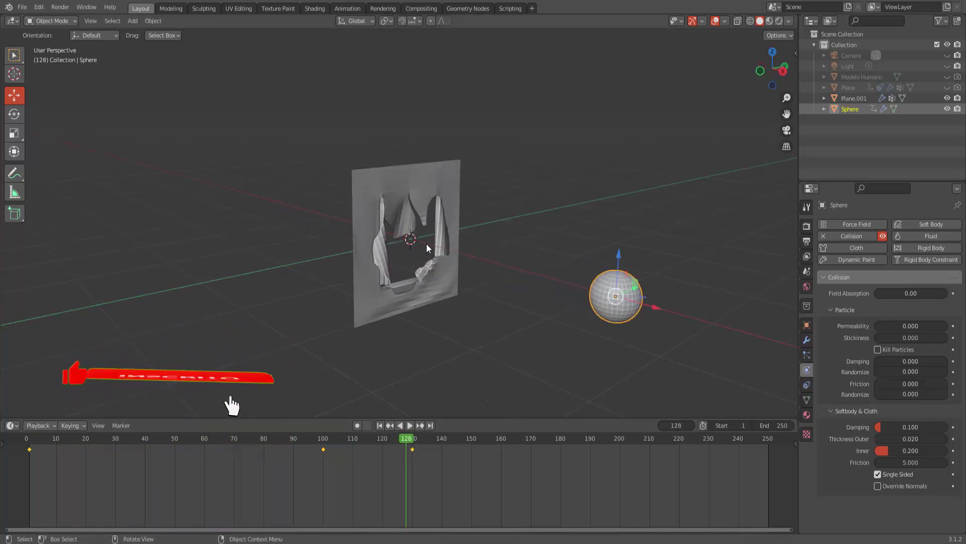